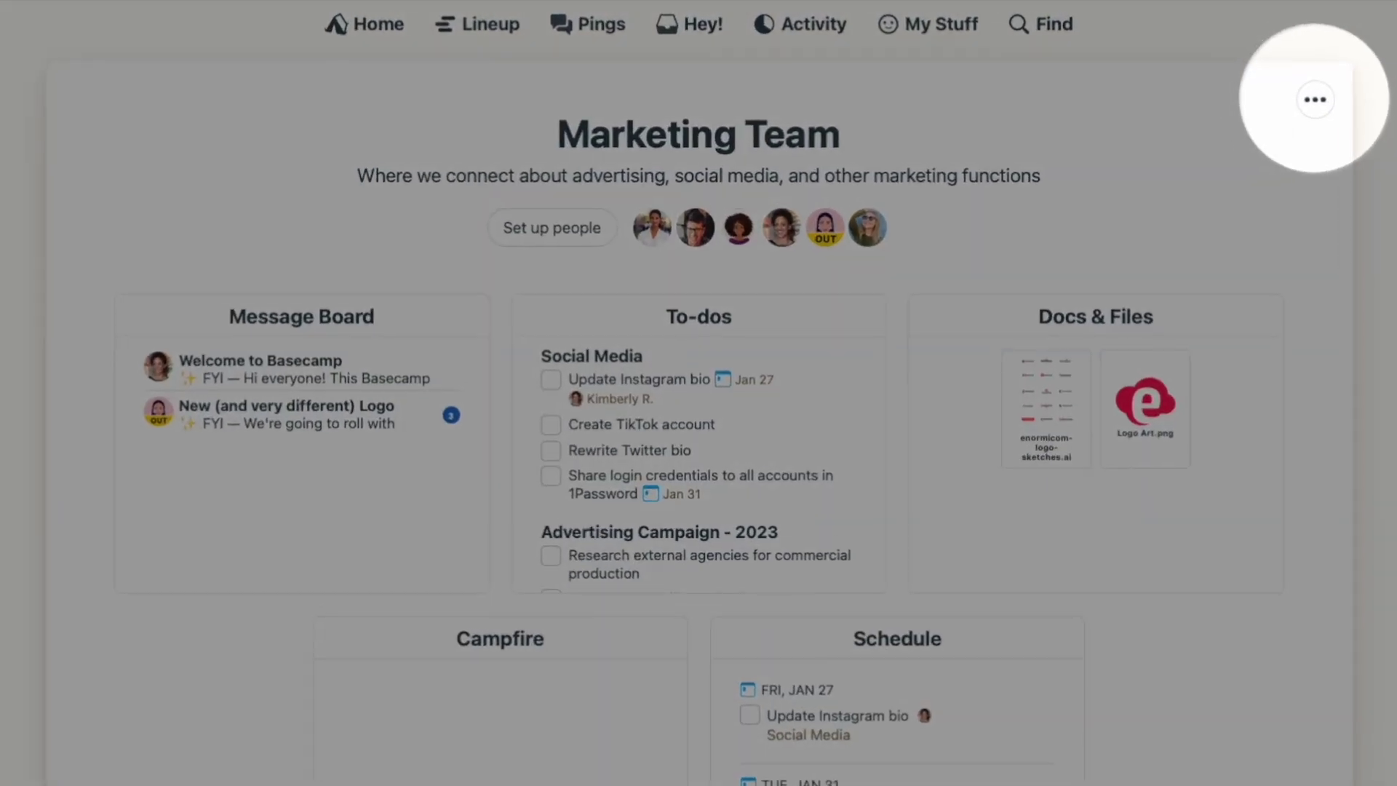
Step: Turn on Automatic Check-ins in the Marketing Team project's tool settings
click(1316, 105)
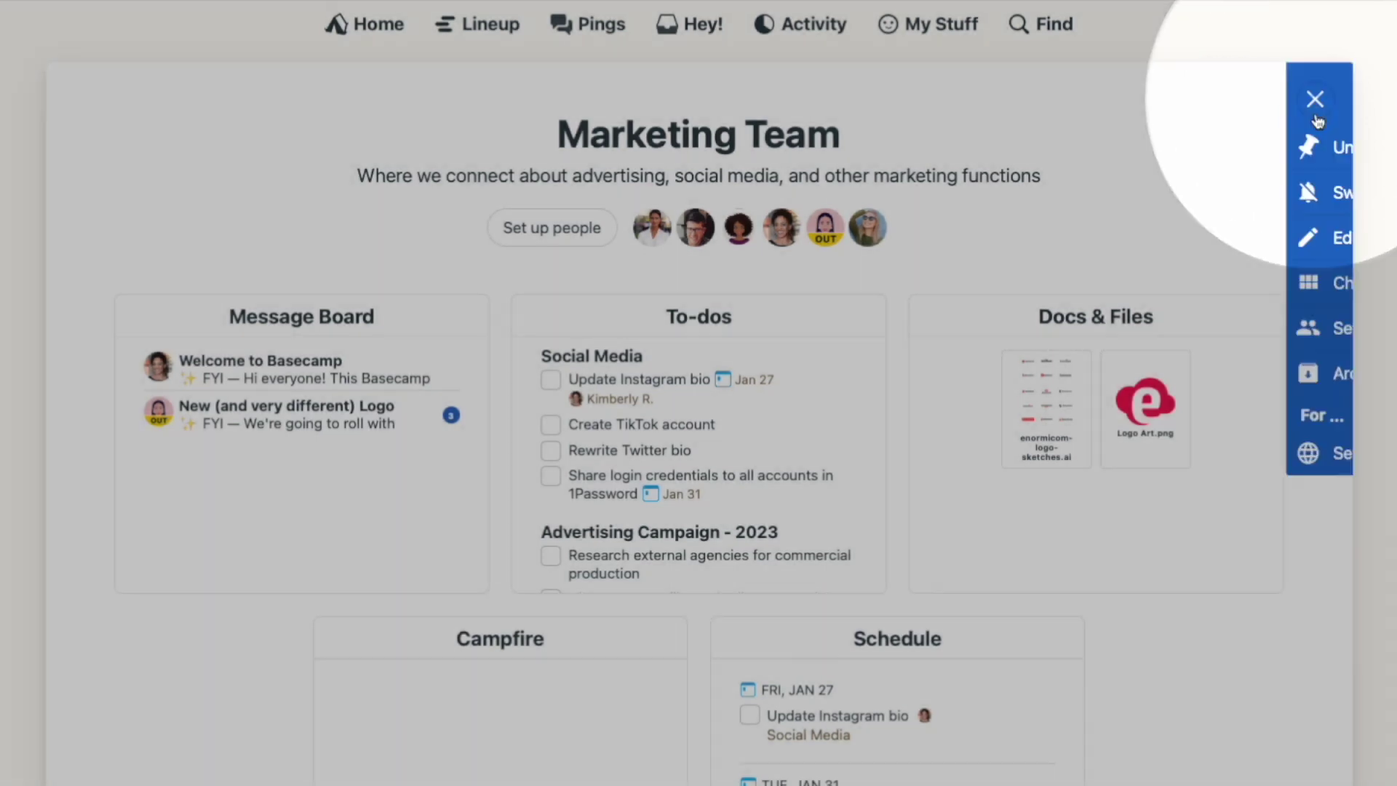
click(1295, 287)
scroll(699, 393, down, 5)
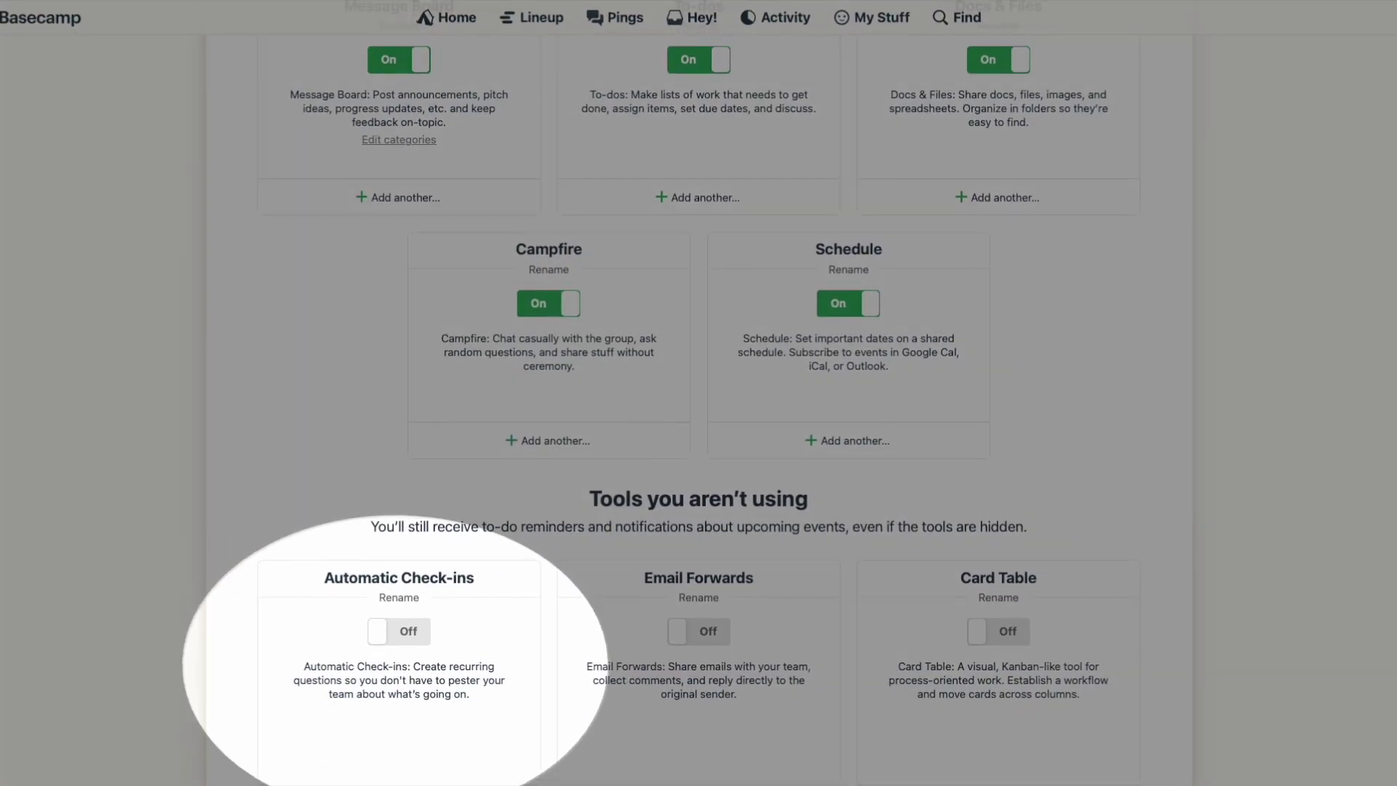
click(400, 633)
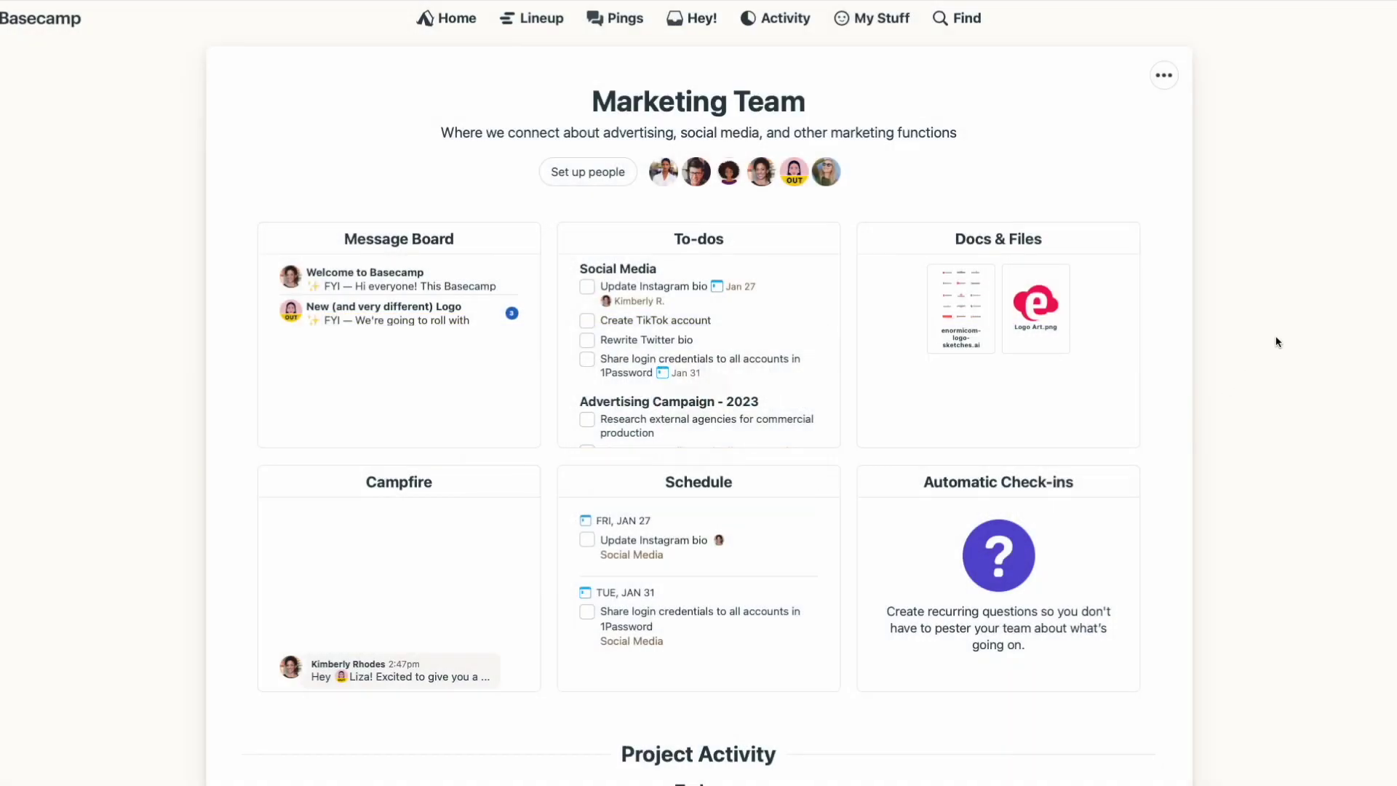
Step: Draft 'What 3 things do you have to get done today?' scheduled monthly on the first Thursday
click(1045, 483)
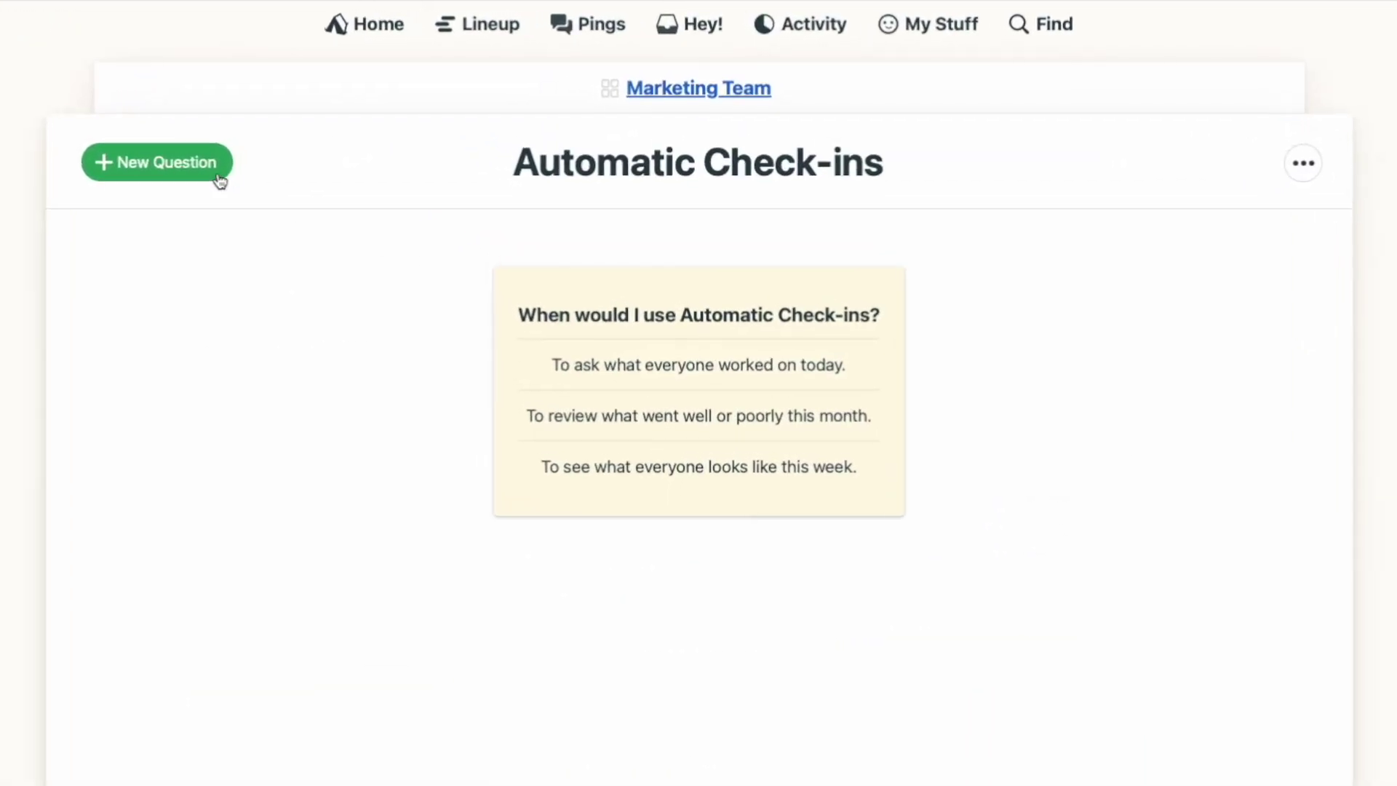
click(216, 173)
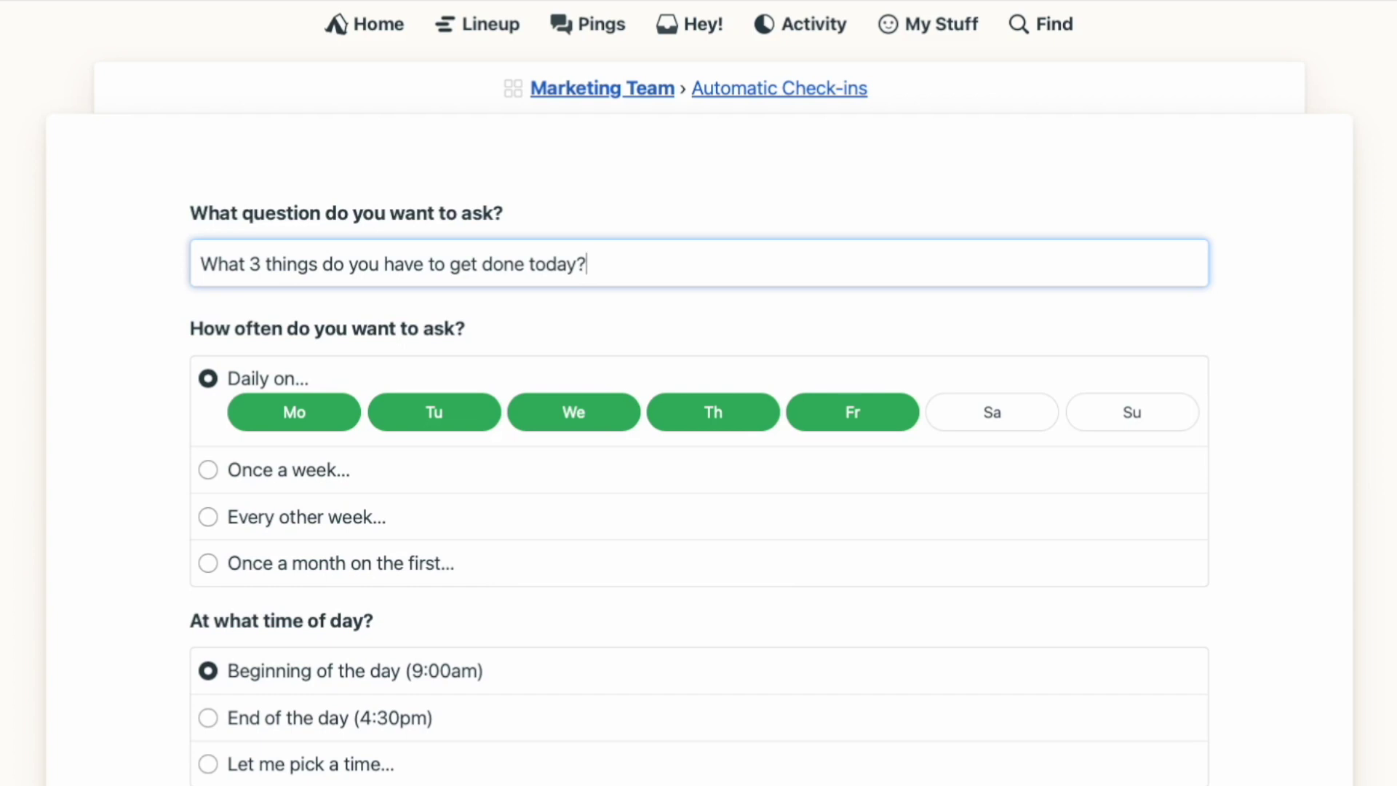
click(400, 414)
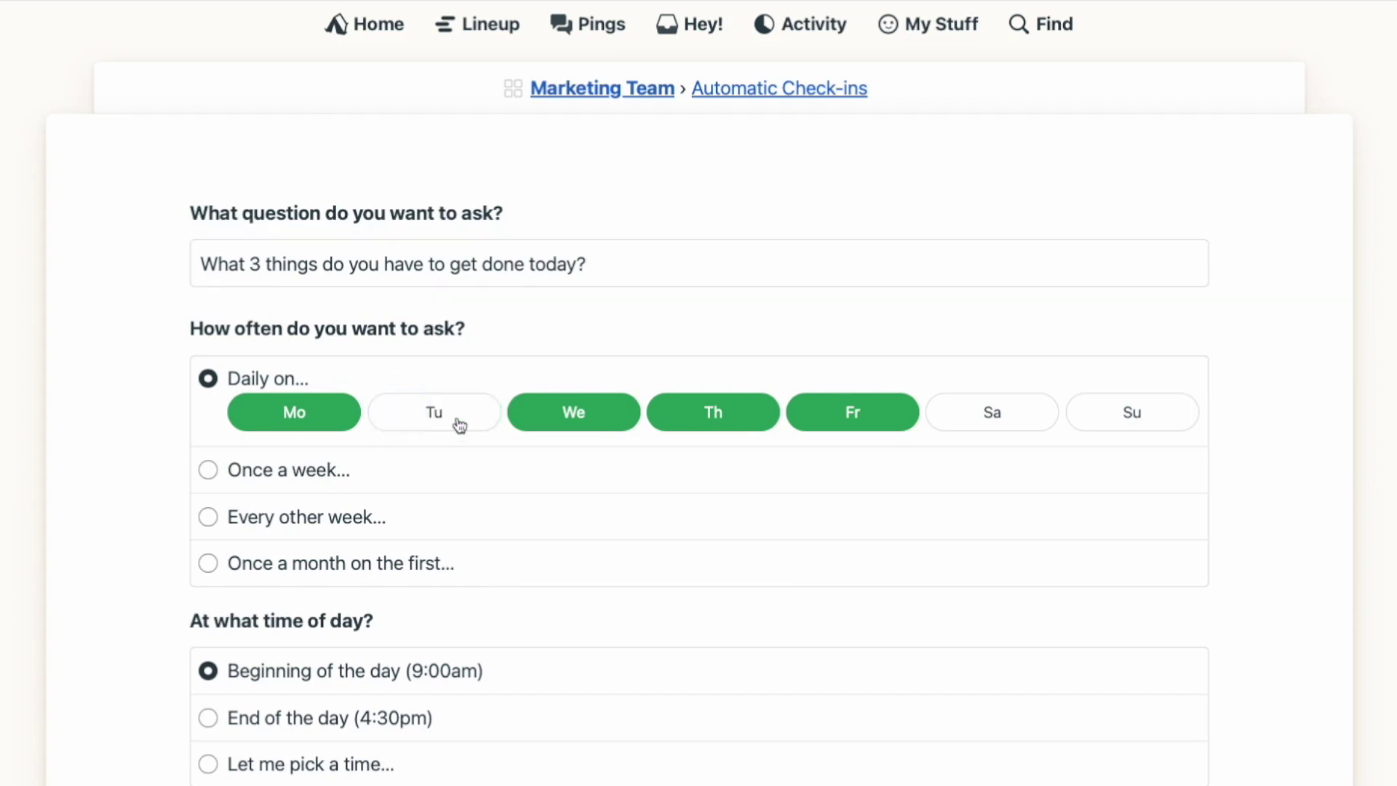
click(757, 416)
click(211, 471)
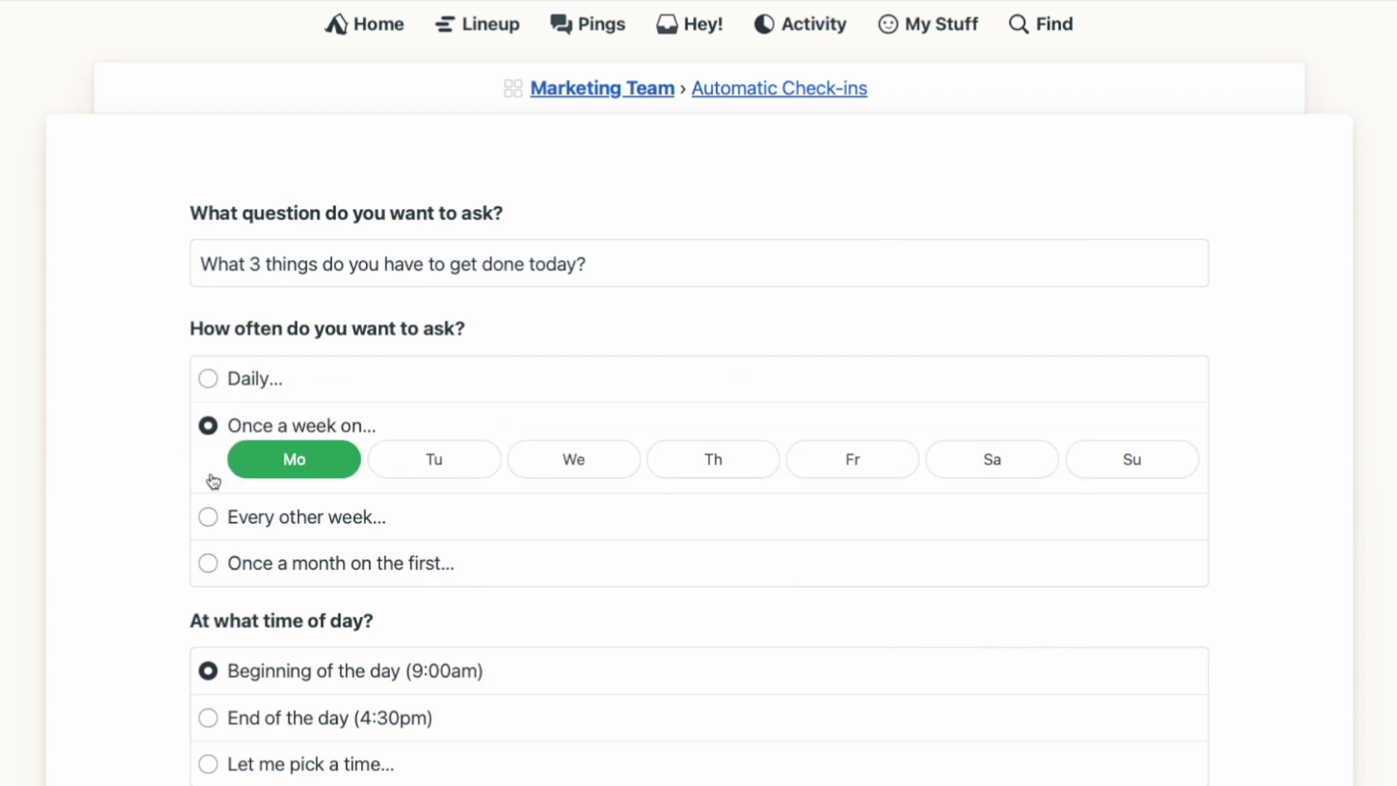
click(412, 457)
click(208, 563)
click(703, 561)
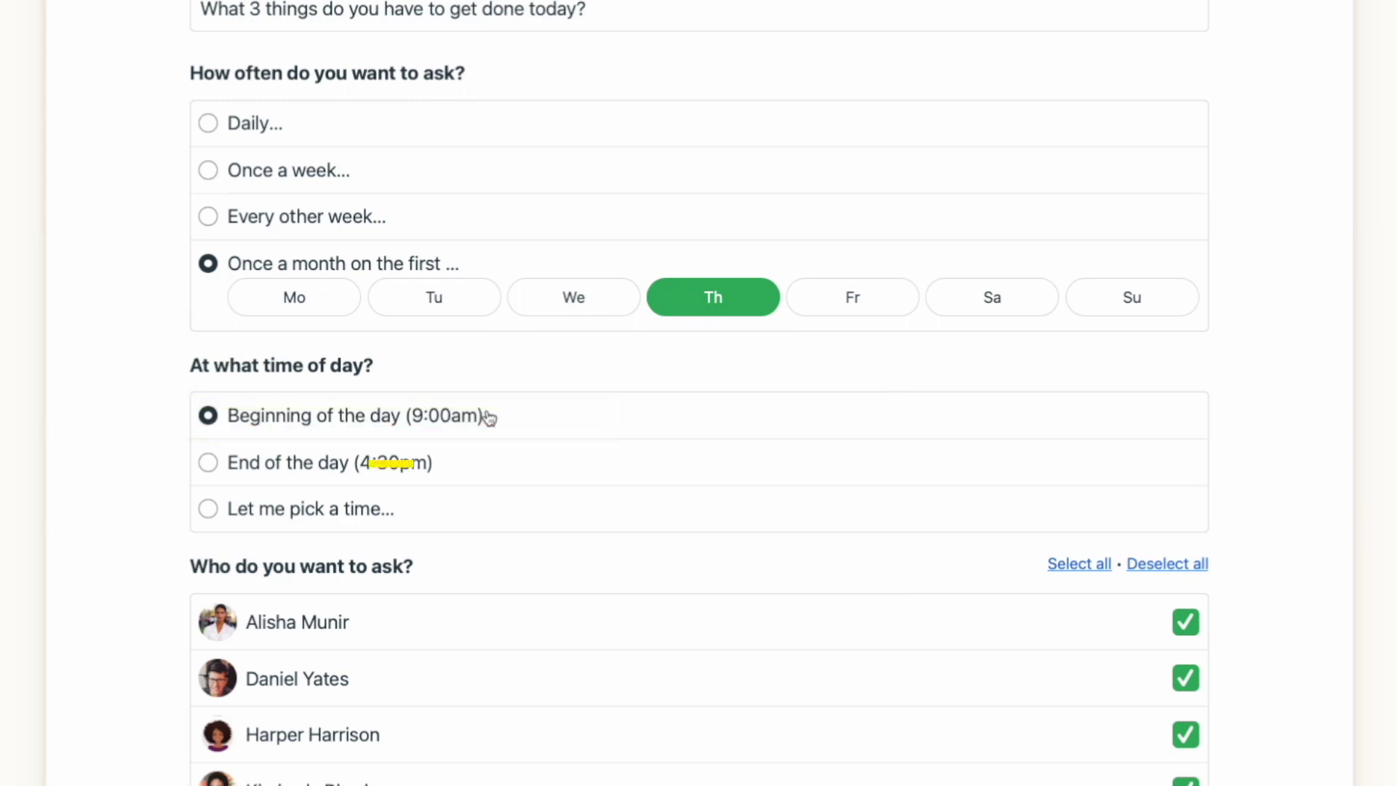
Step: Pick a custom 10:00am time, remove one team member, and start collecting answers
click(355, 512)
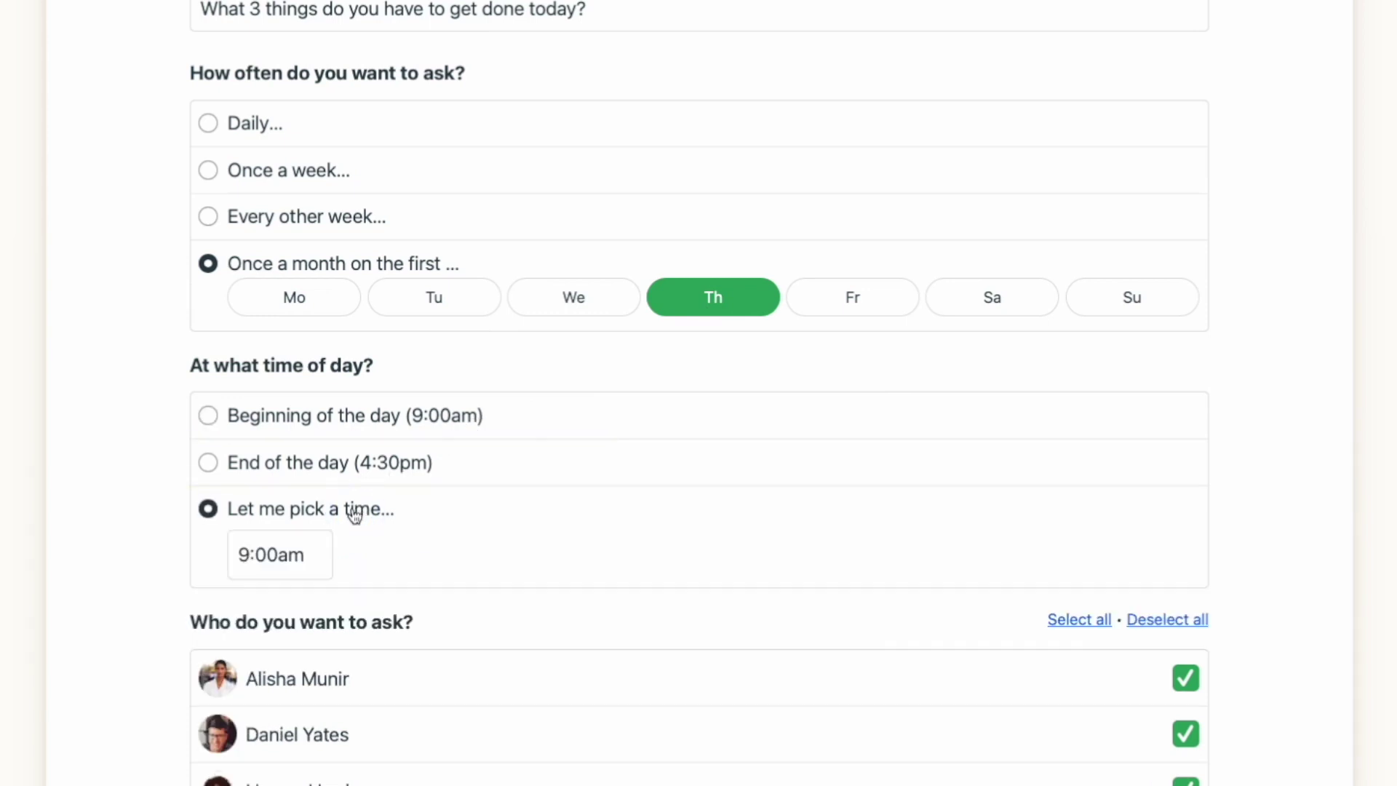
click(312, 555)
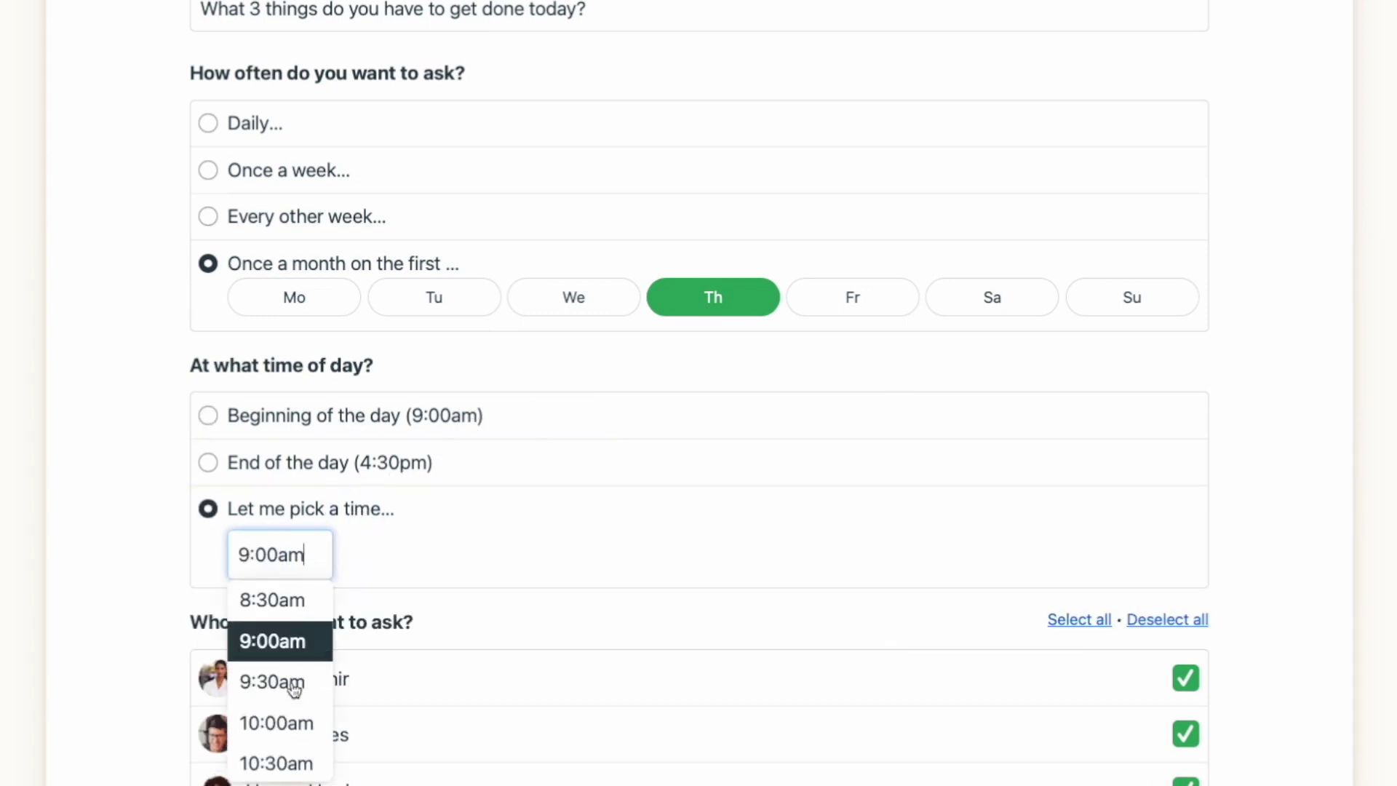
click(293, 726)
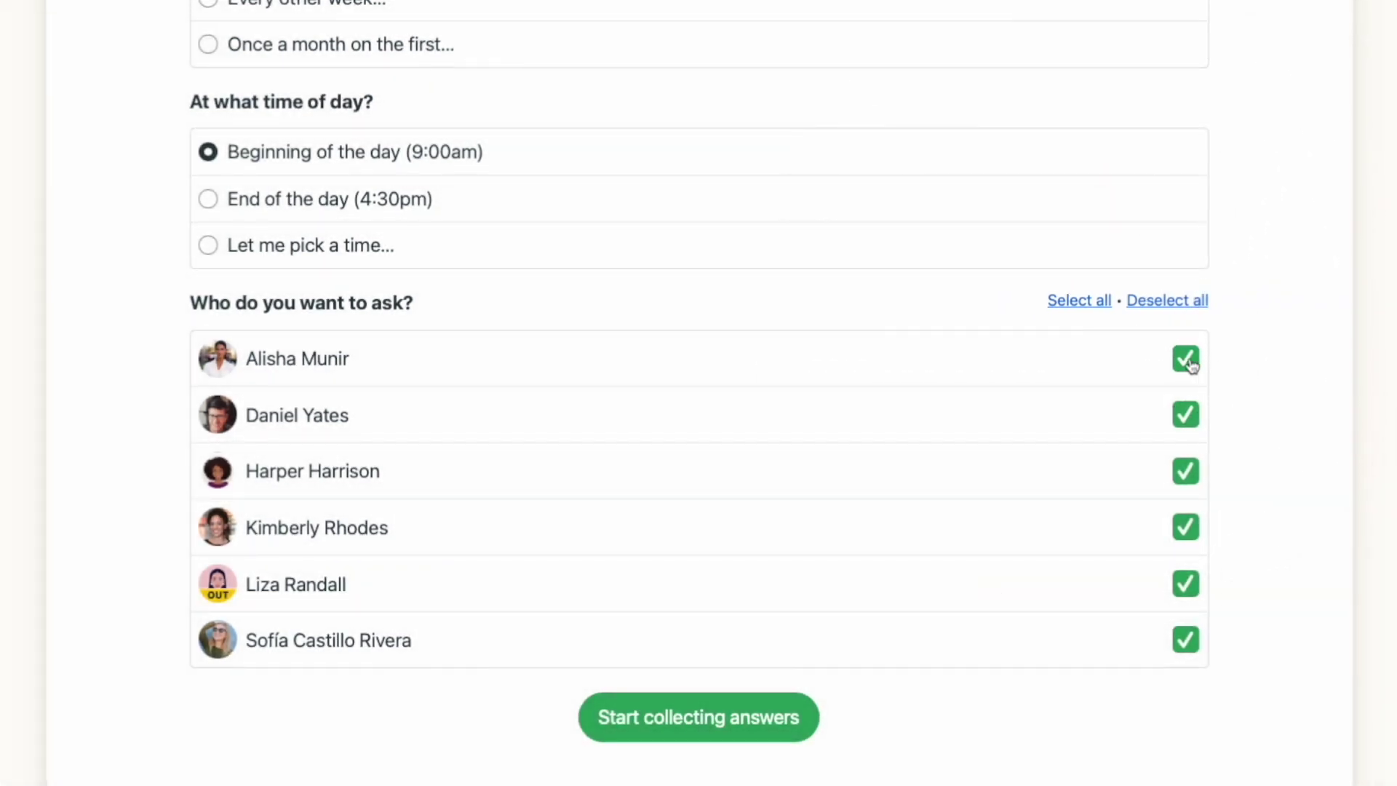
click(1186, 583)
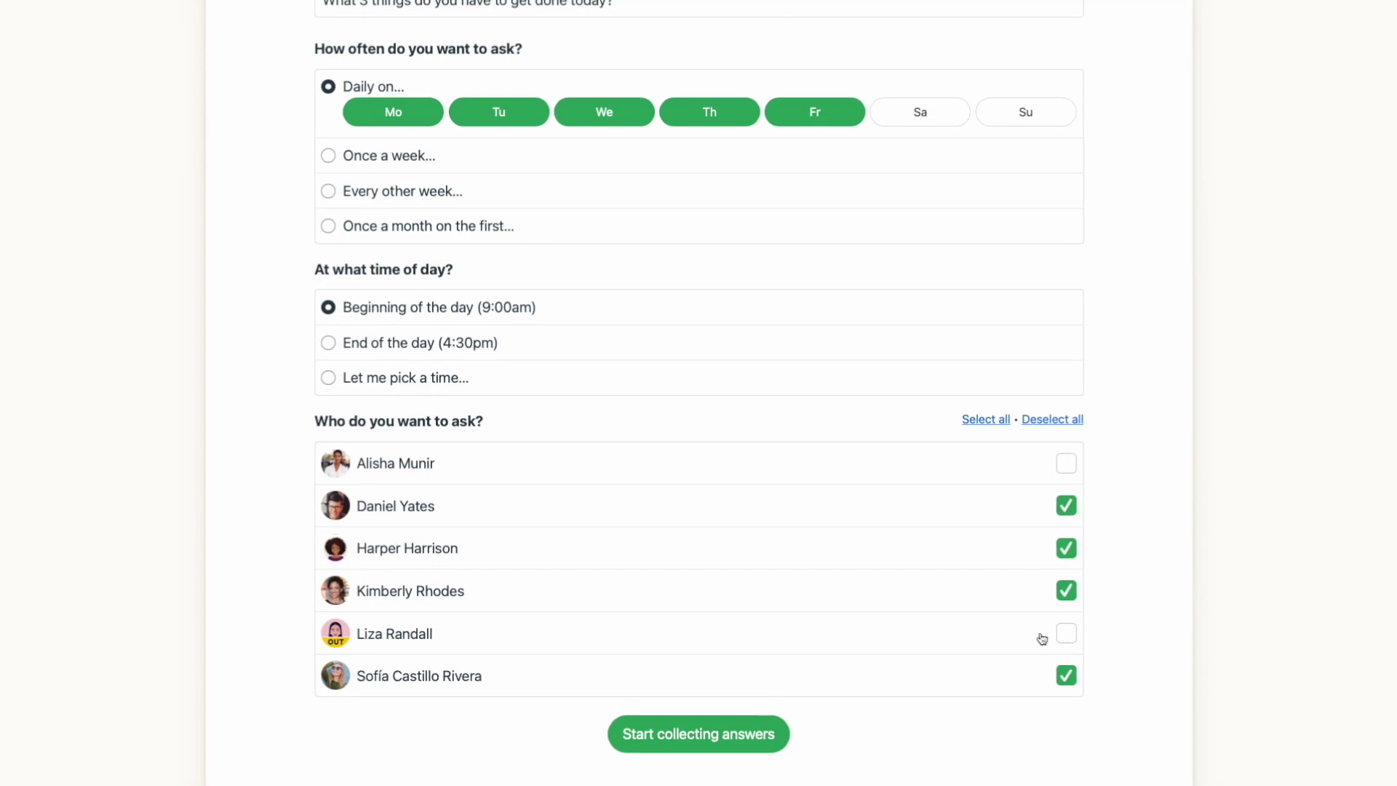
click(753, 740)
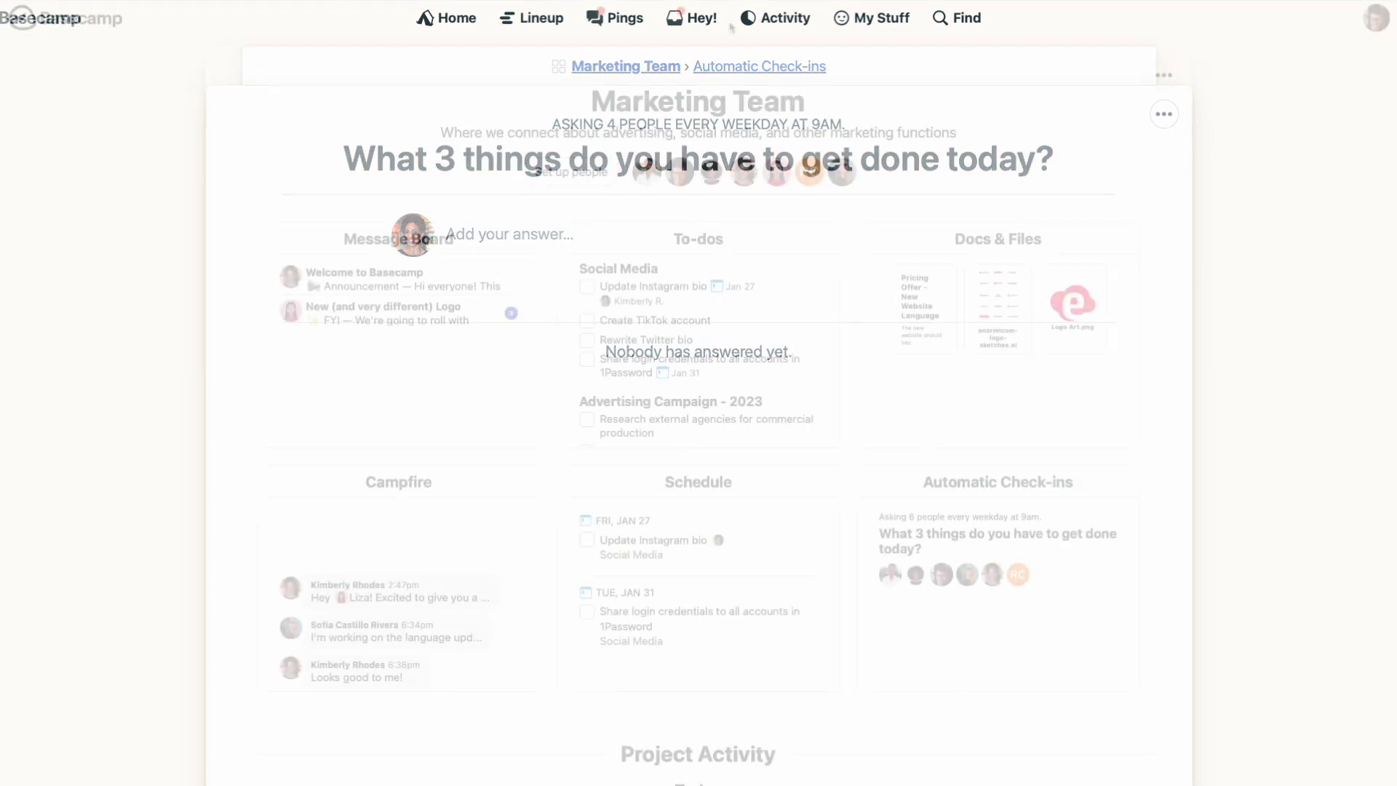
Step: Post a numbered answer mentioning a teammate and linking the marketing plan draft in Docs & Files
click(691, 22)
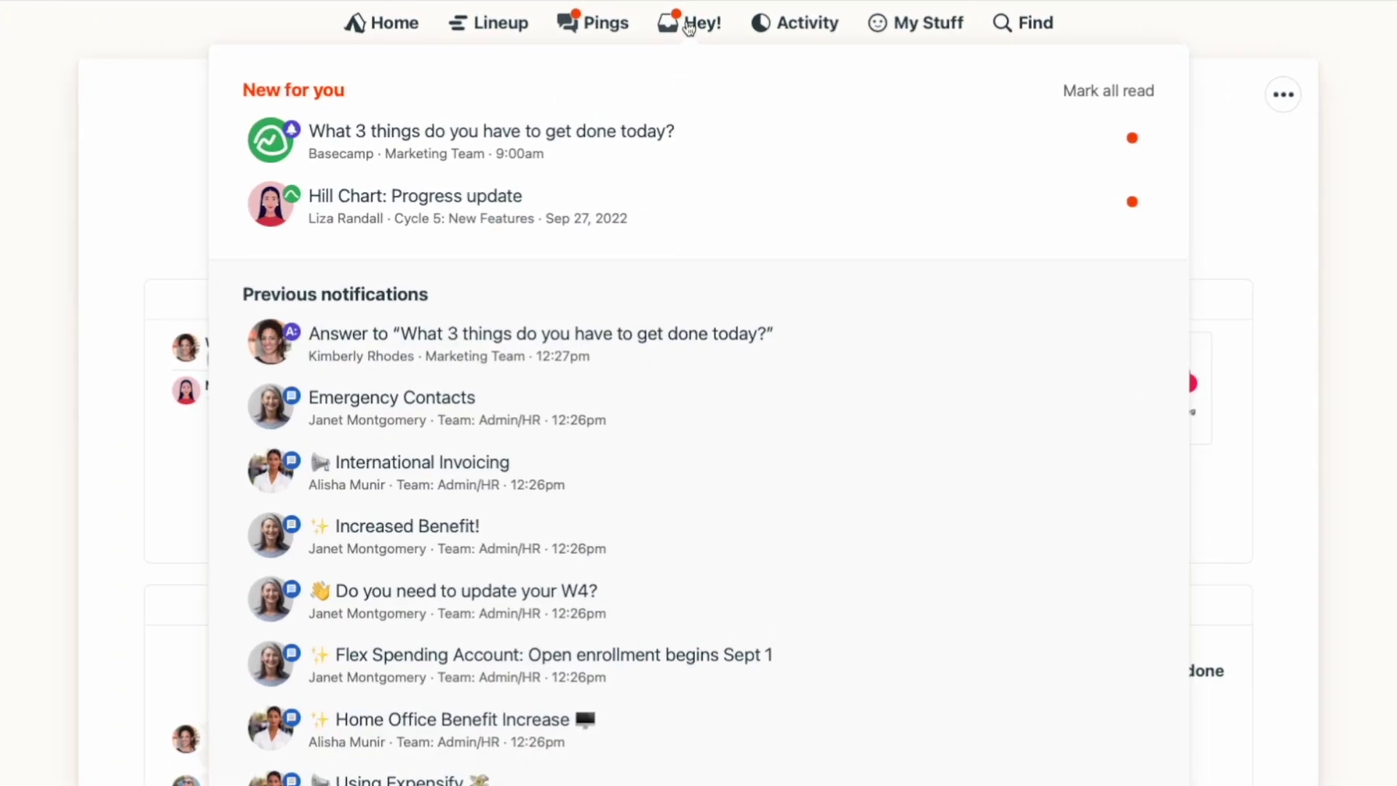
click(634, 154)
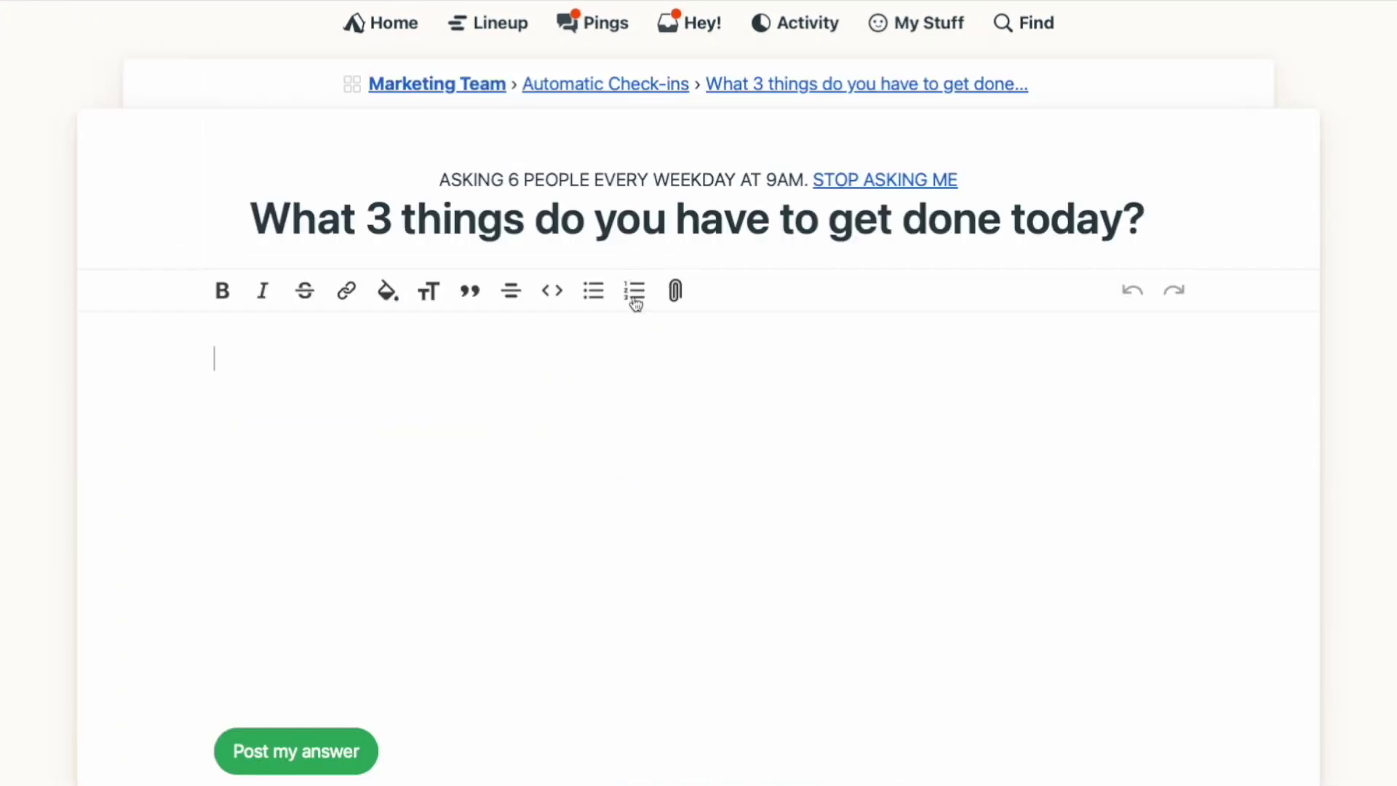
text(age. @s)
key(Return)
text(– the draft is)
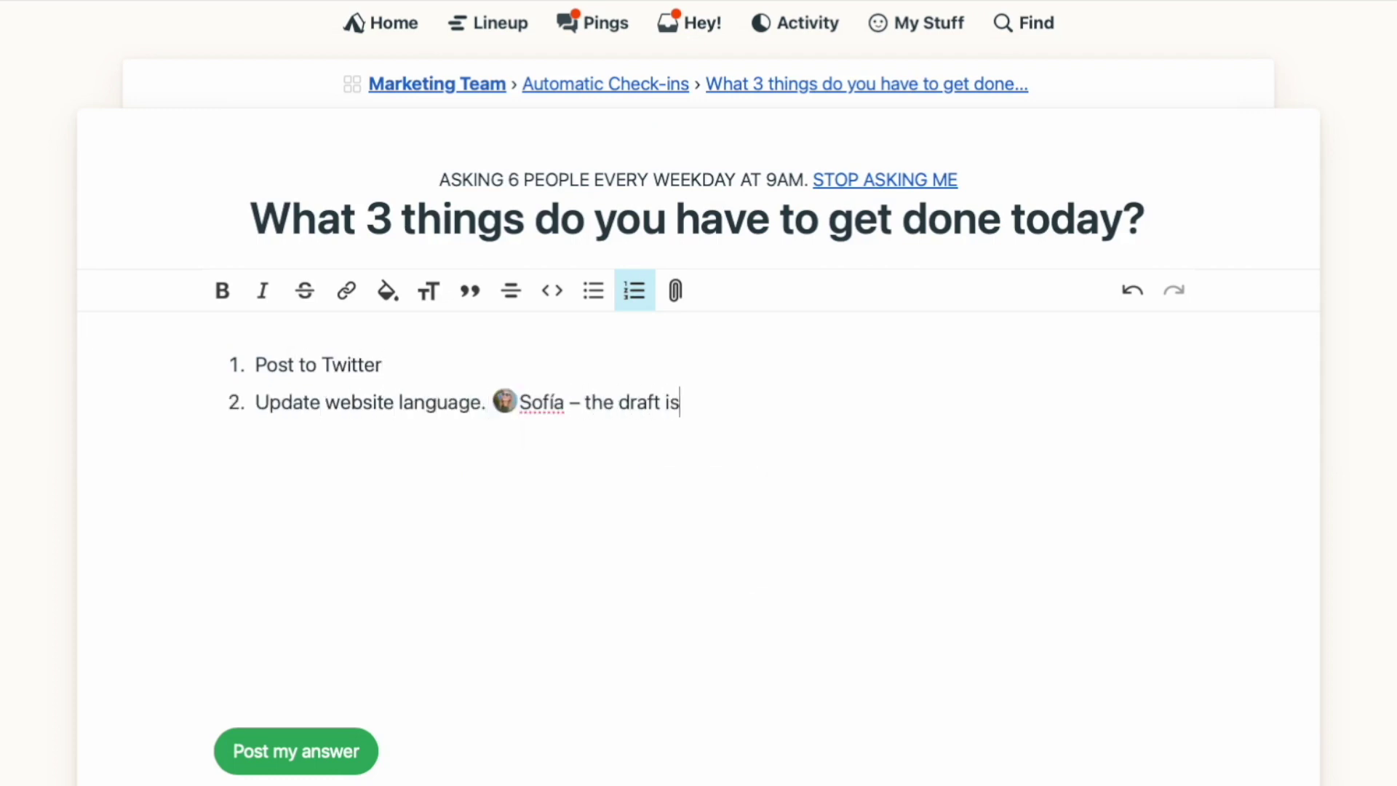
text( here:)
text(Docs & Files - Marketing Team)
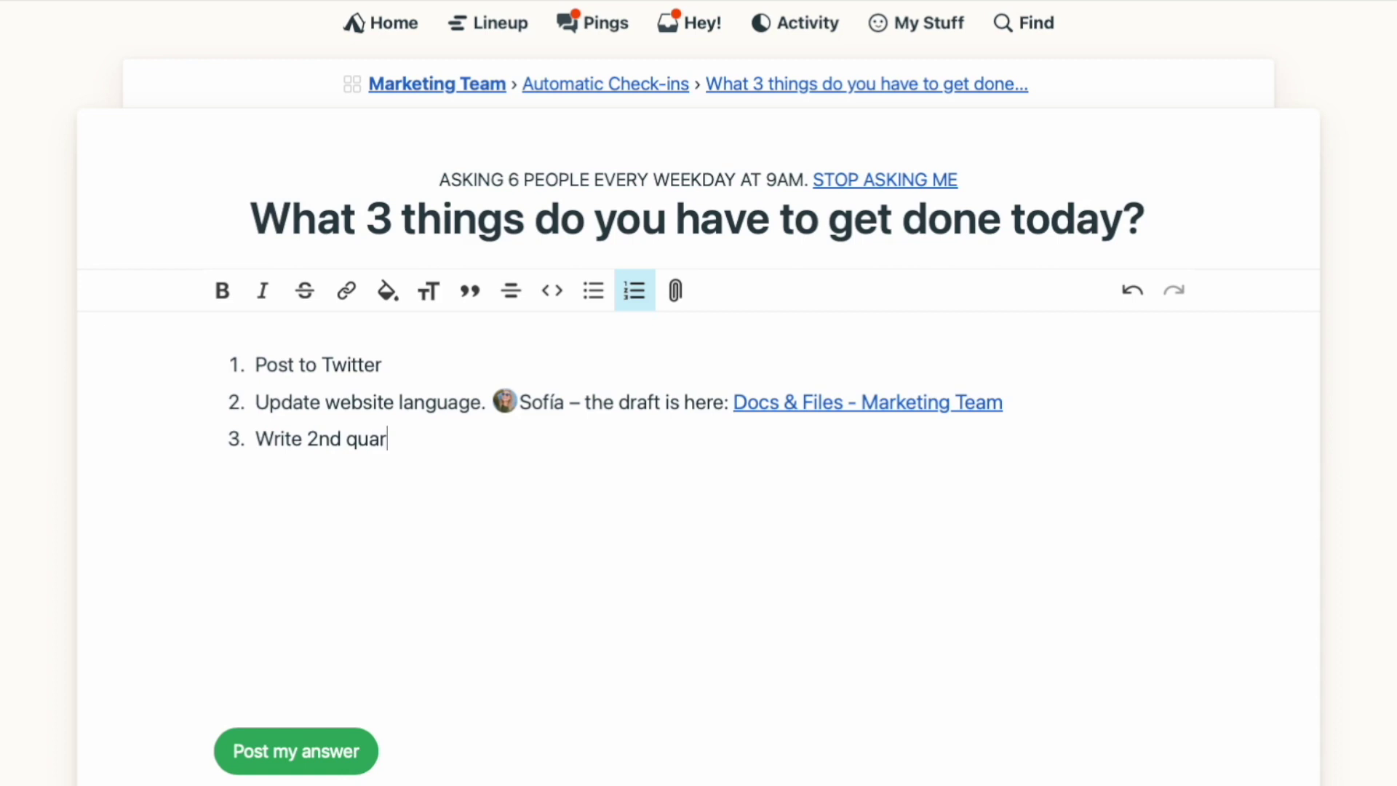
text(marketing plan)
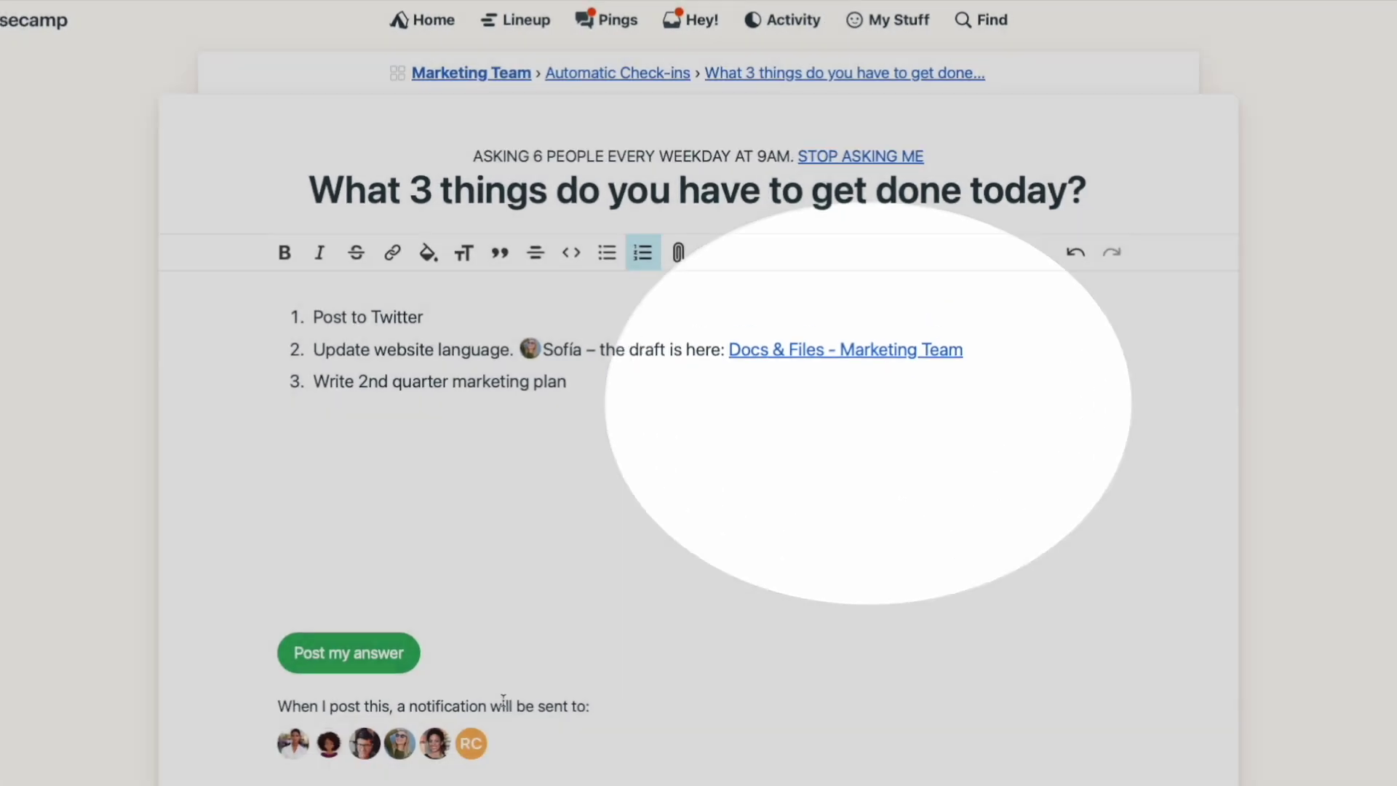
click(331, 753)
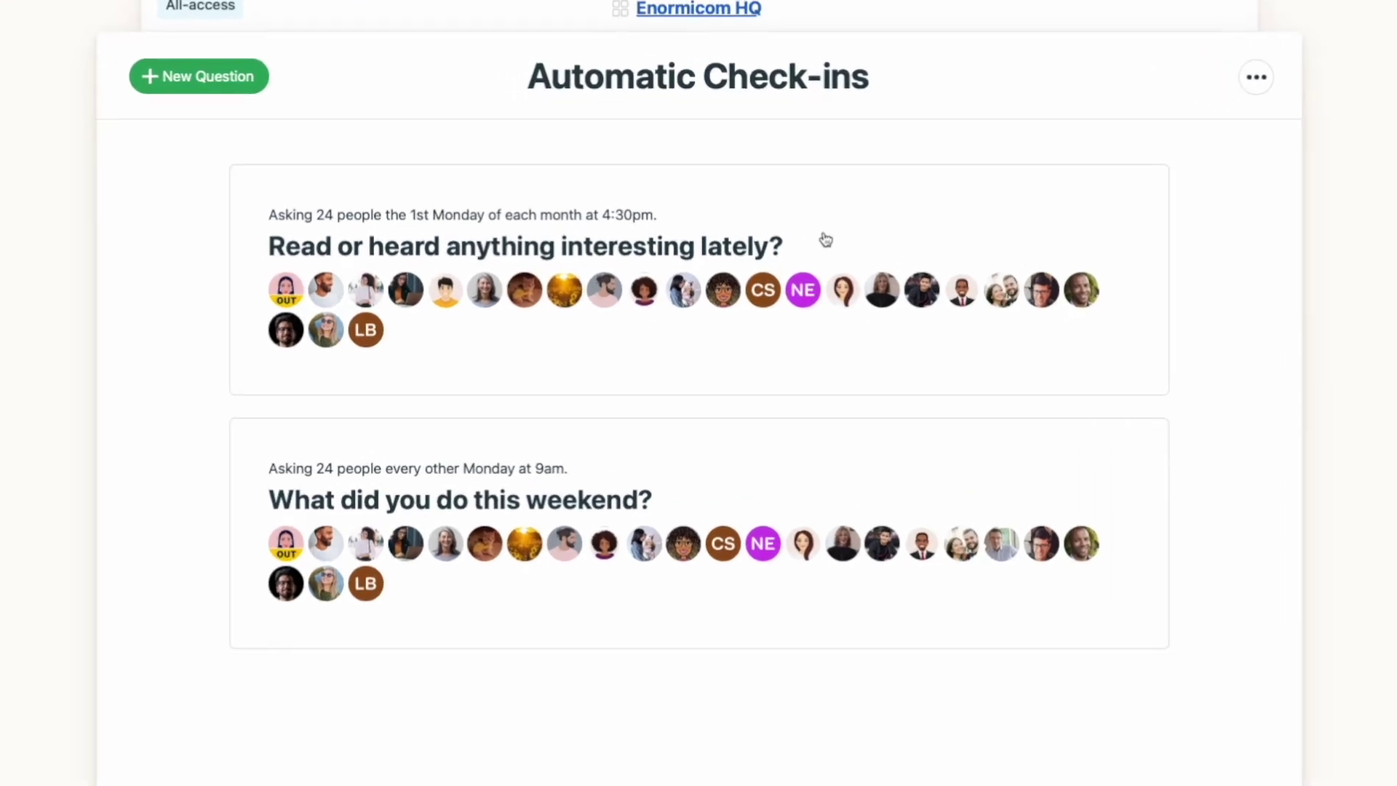
Step: Comment 'I've heard this is a good one! Adding it to my' on a 'Read or heard anything interesting lately?' answer
click(766, 238)
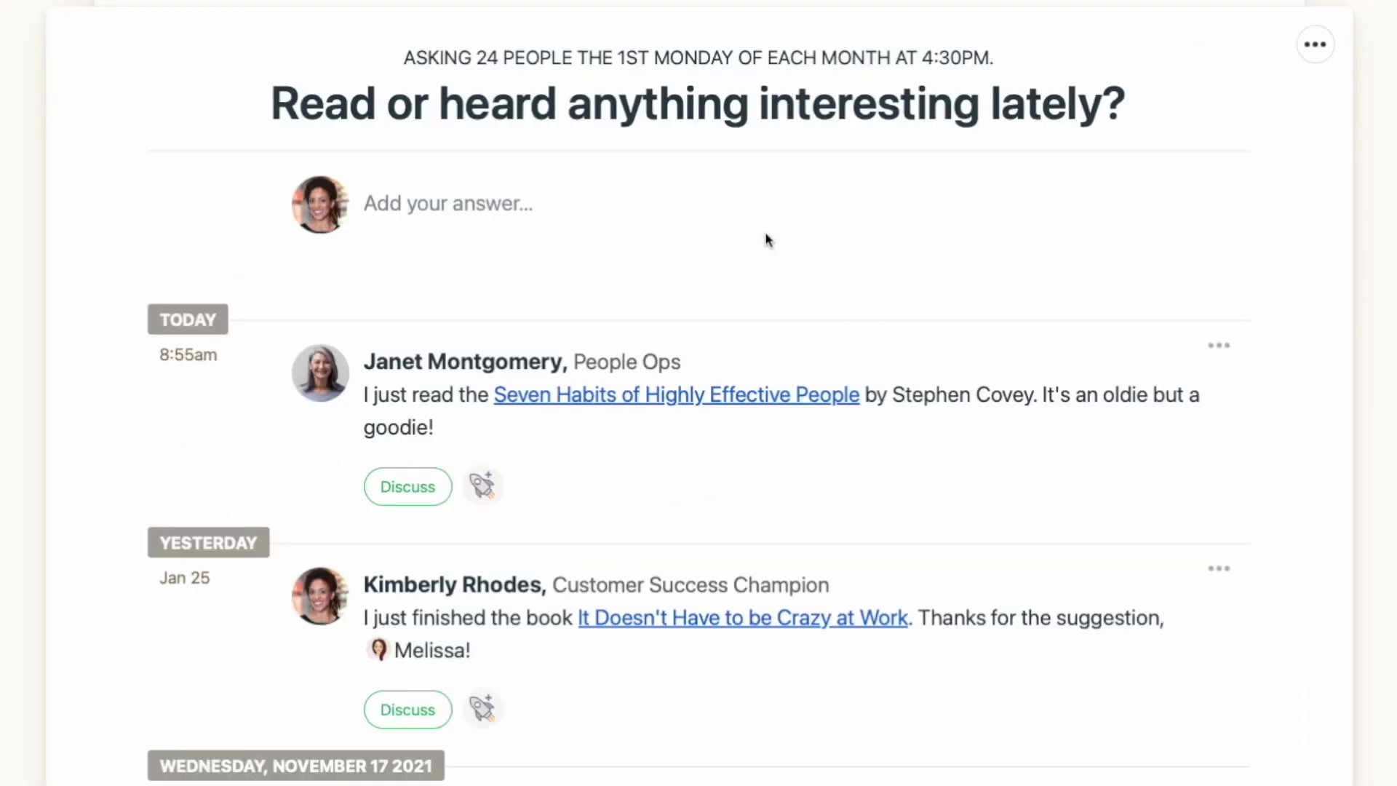
scroll(766, 238, down, 5)
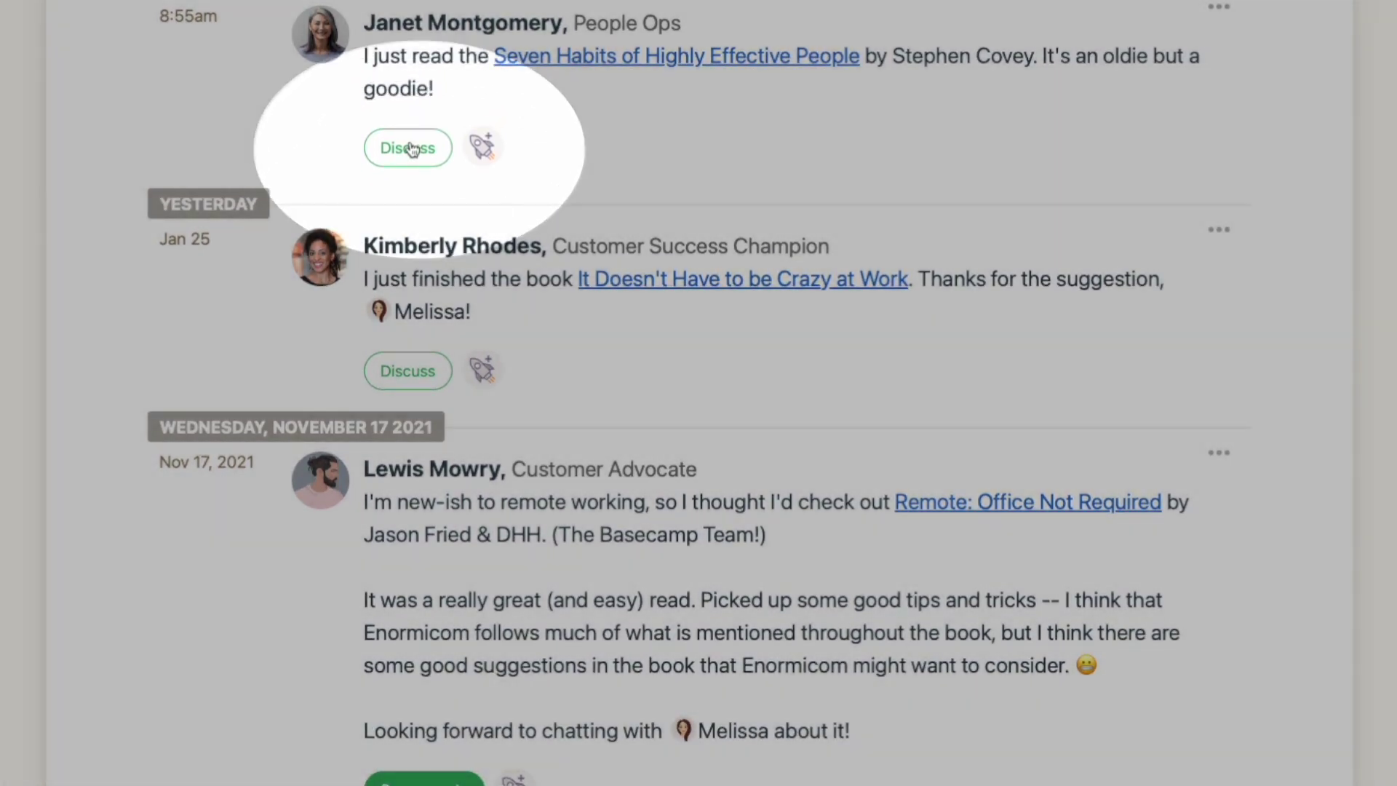
click(408, 147)
click(475, 411)
text(I've heard this is a good one! Adding it to my)
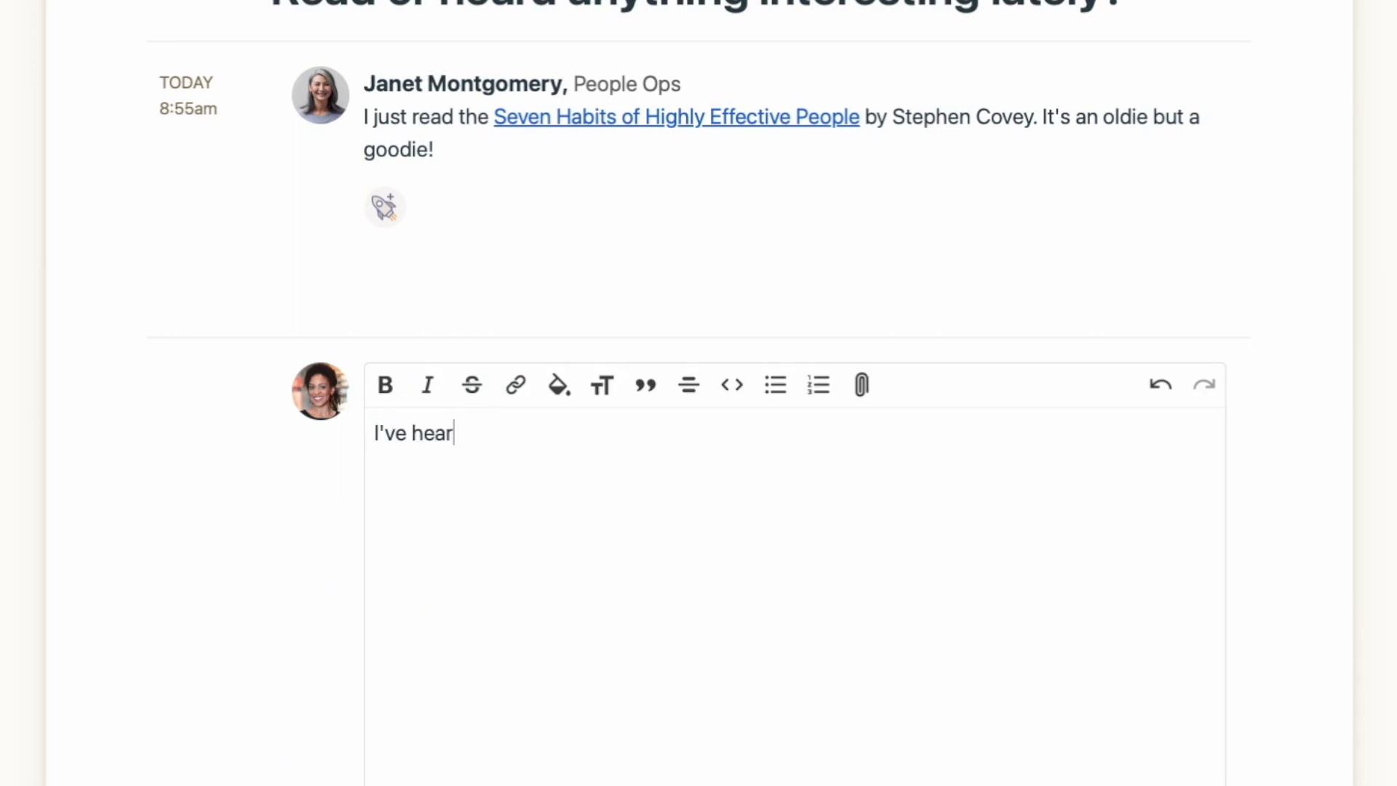
click(513, 710)
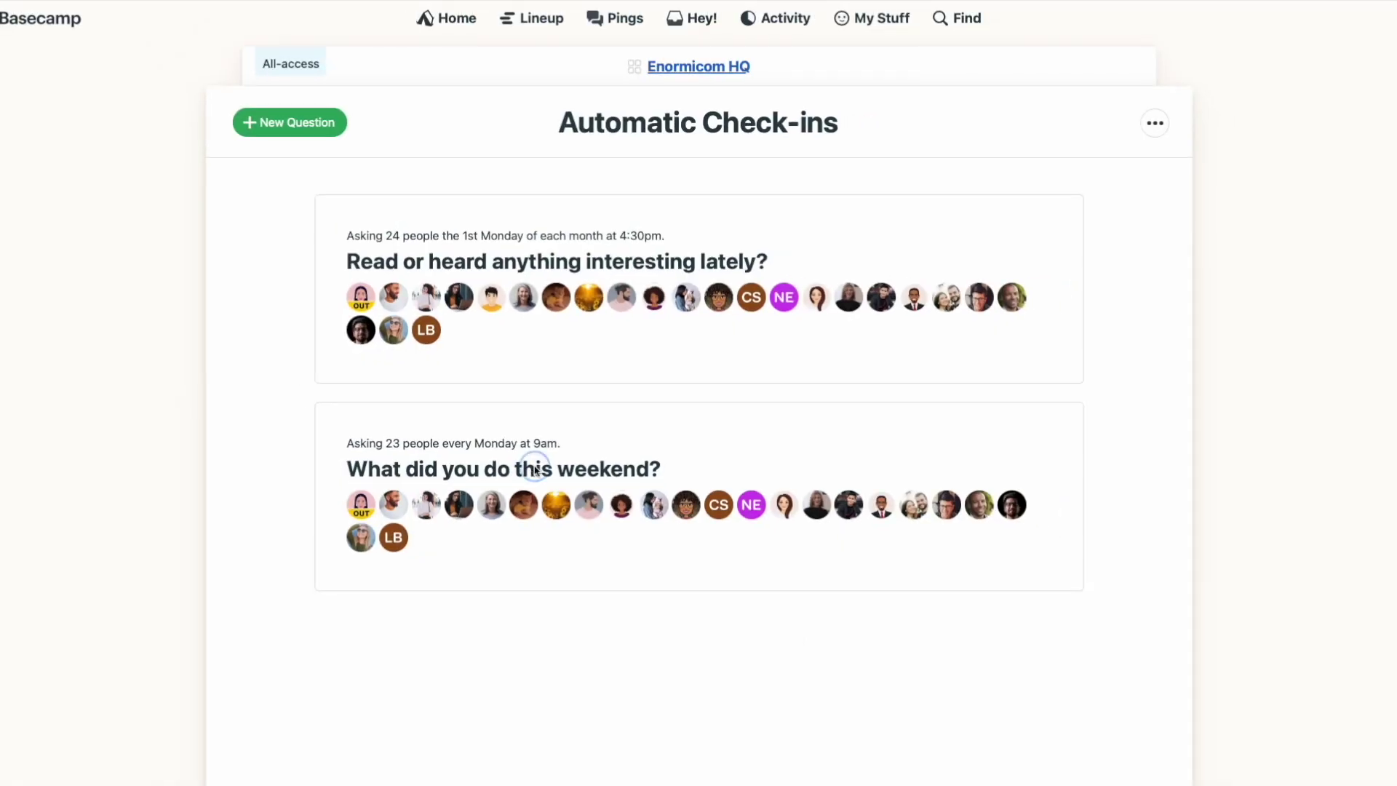
Step: View one person's answers to the 'What did you do this weekend?' check-in
click(535, 472)
click(1161, 117)
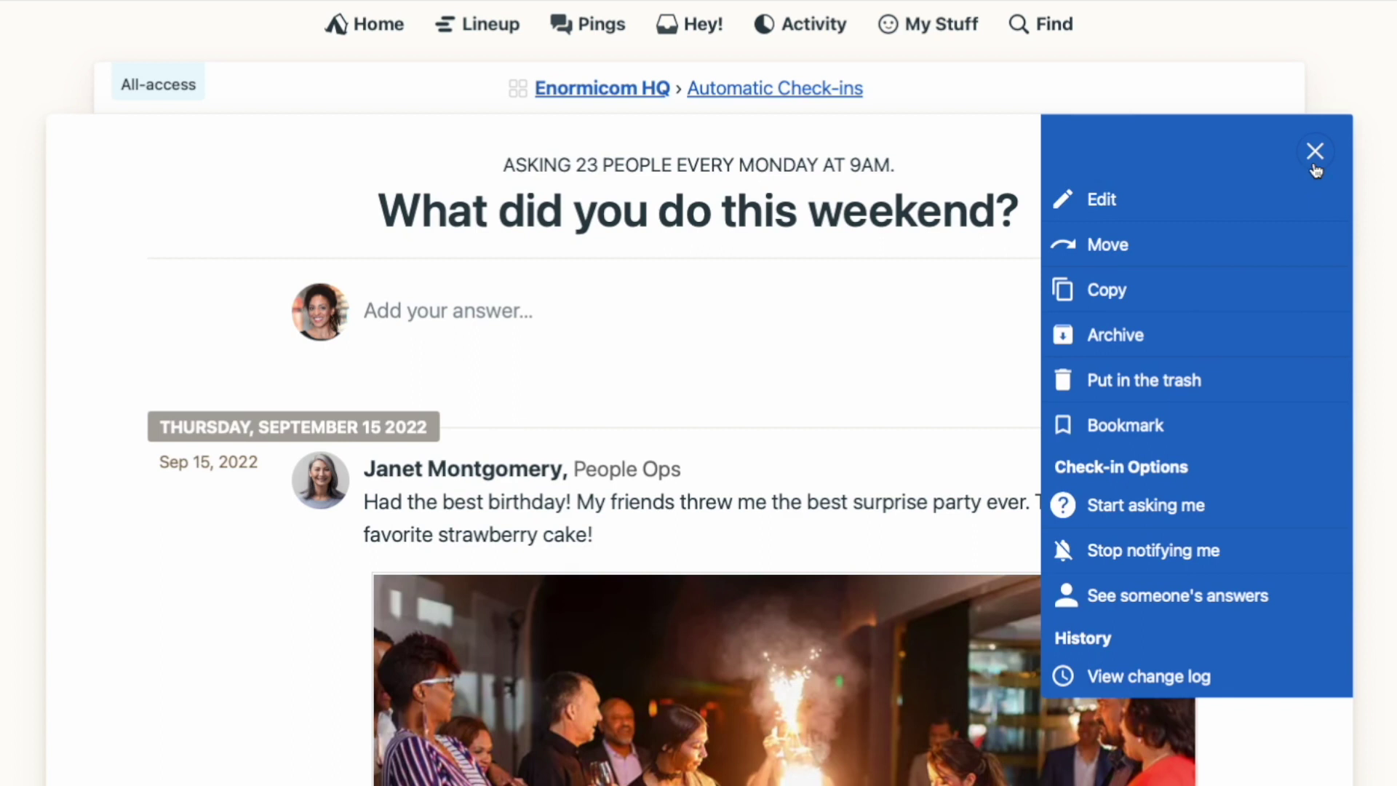
click(1303, 598)
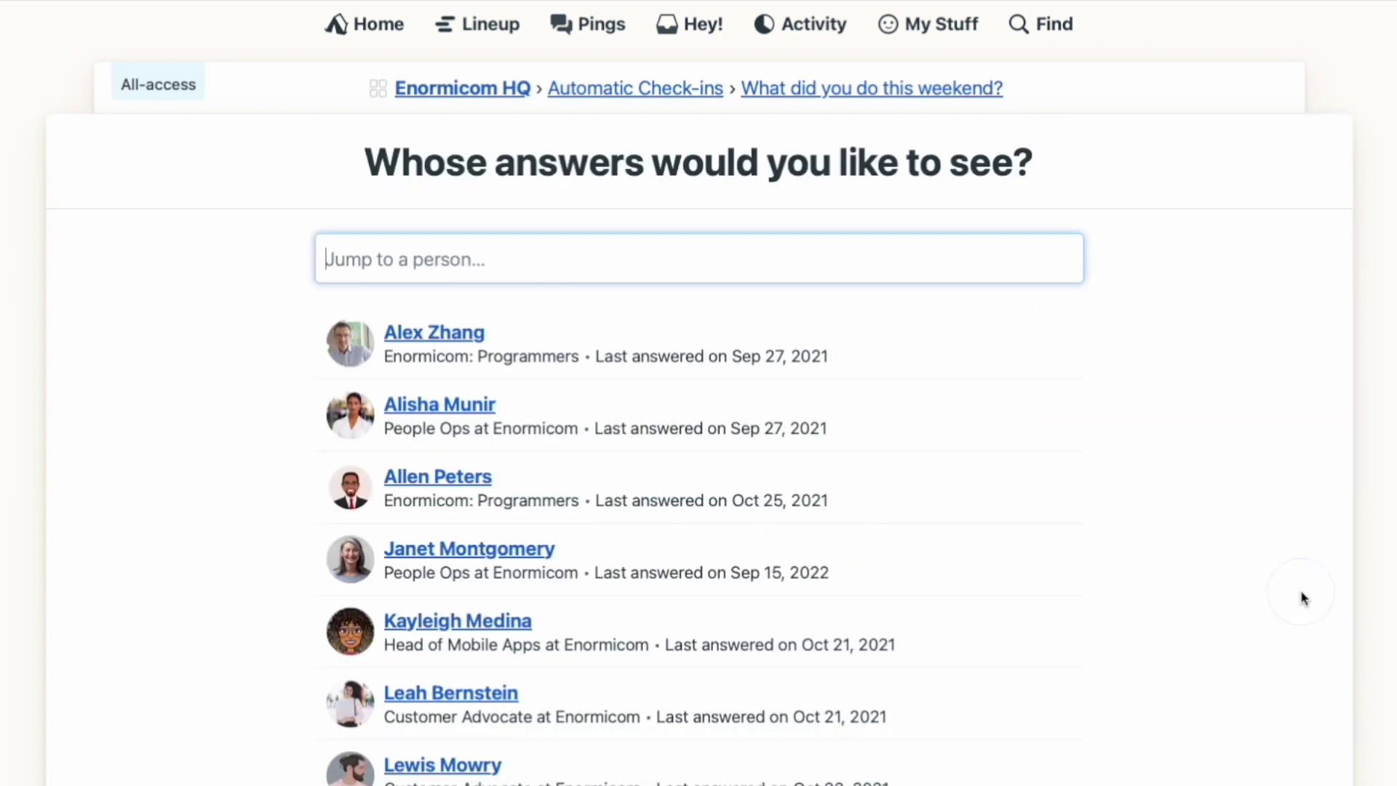
click(498, 550)
scroll(496, 553, down, 12)
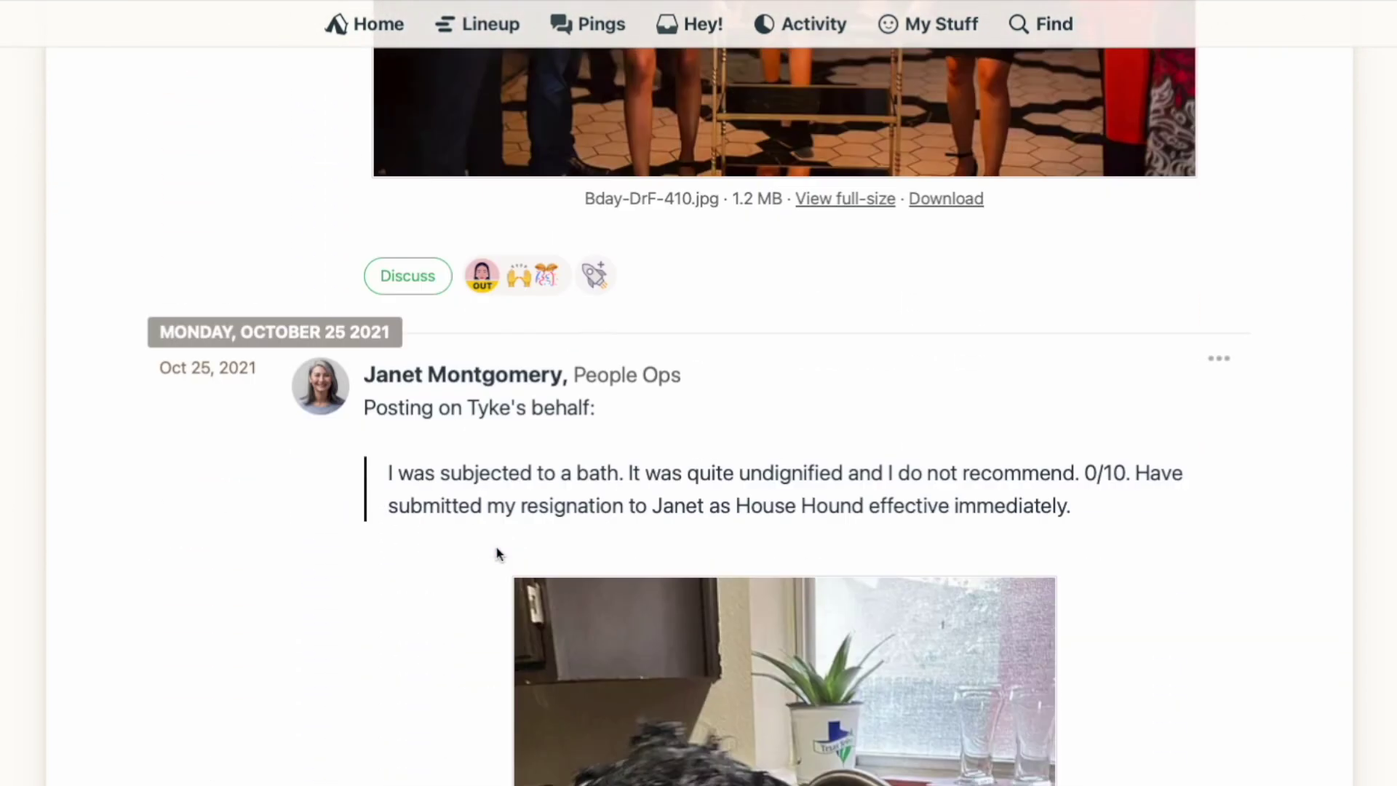
scroll(498, 553, down, 20)
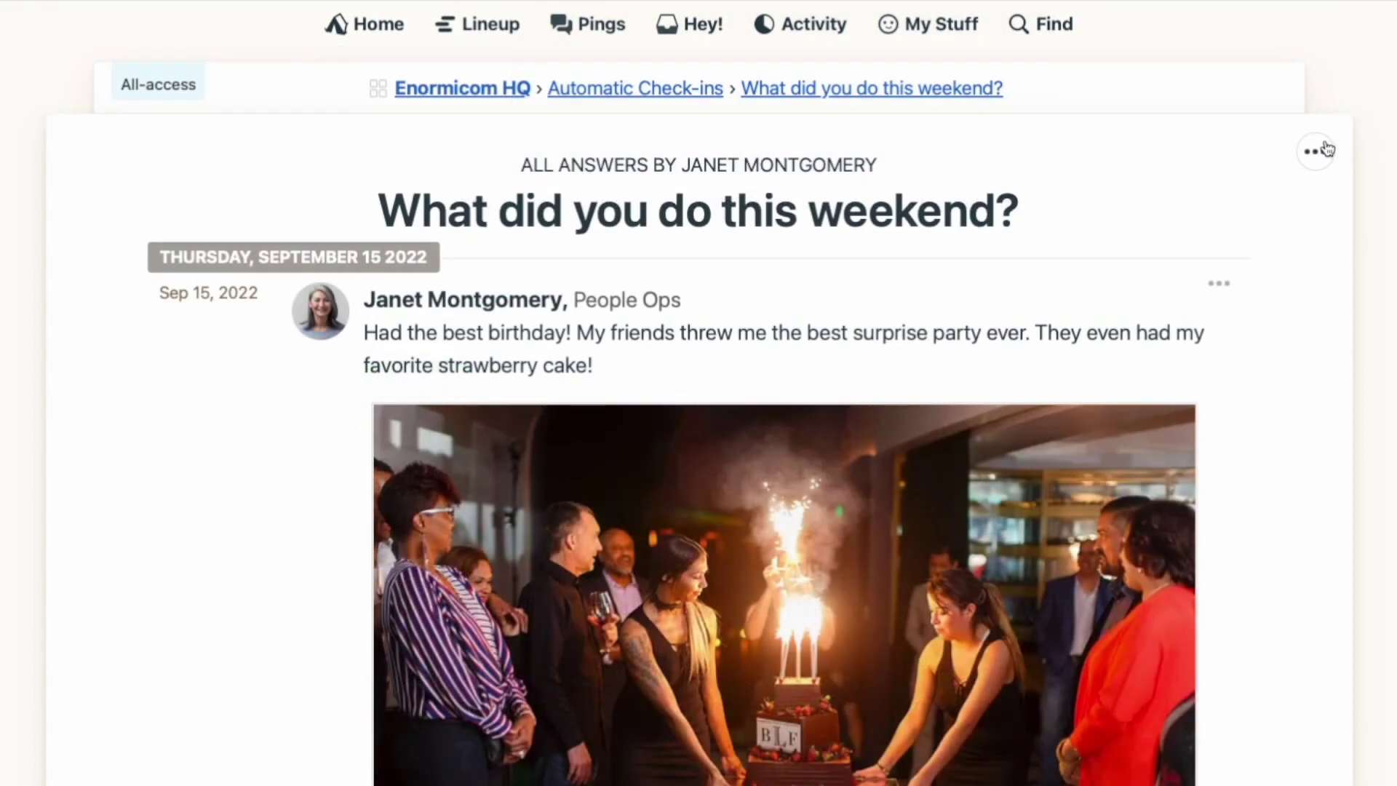
click(1327, 149)
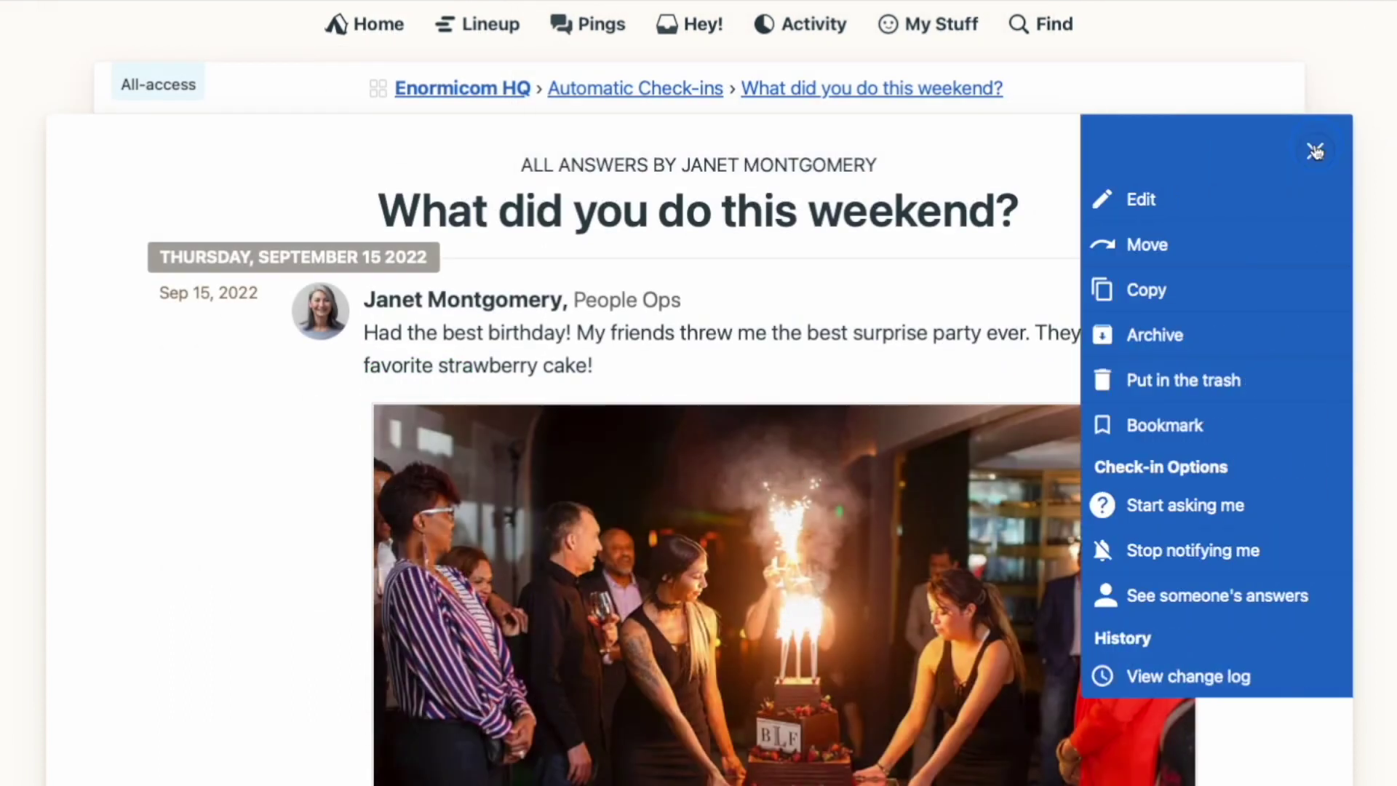
Step: Reschedule the weekend check-in to every other week on Mondays
click(1272, 204)
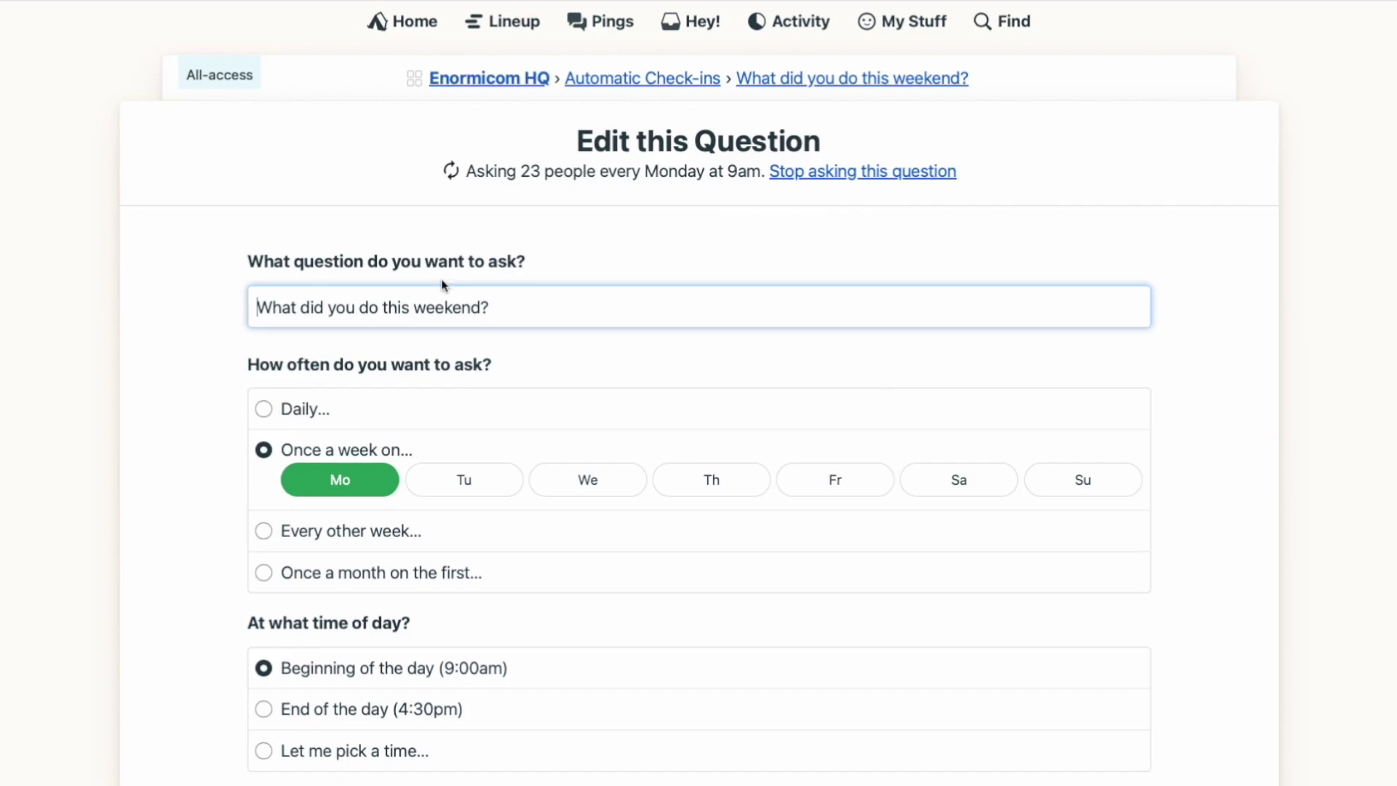
click(321, 462)
click(406, 441)
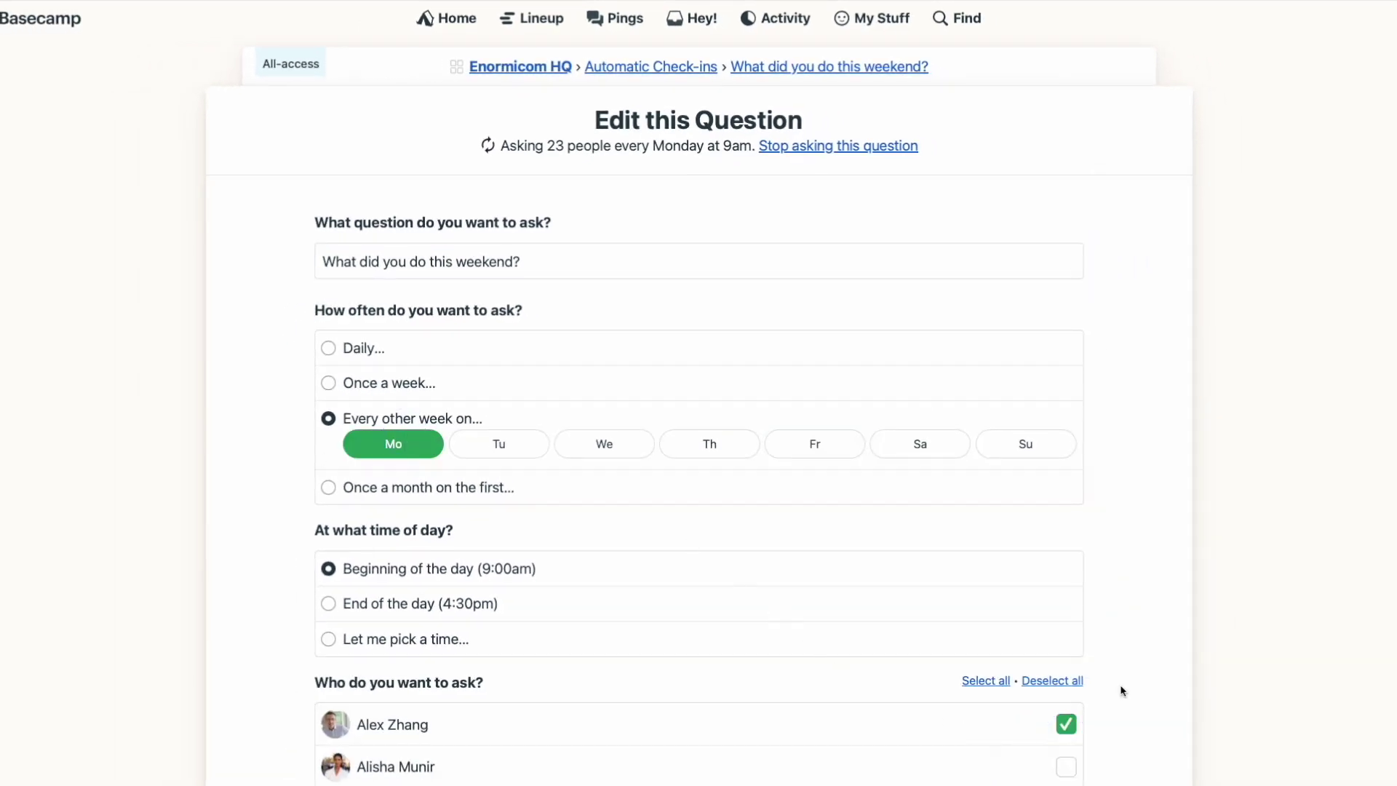
click(422, 261)
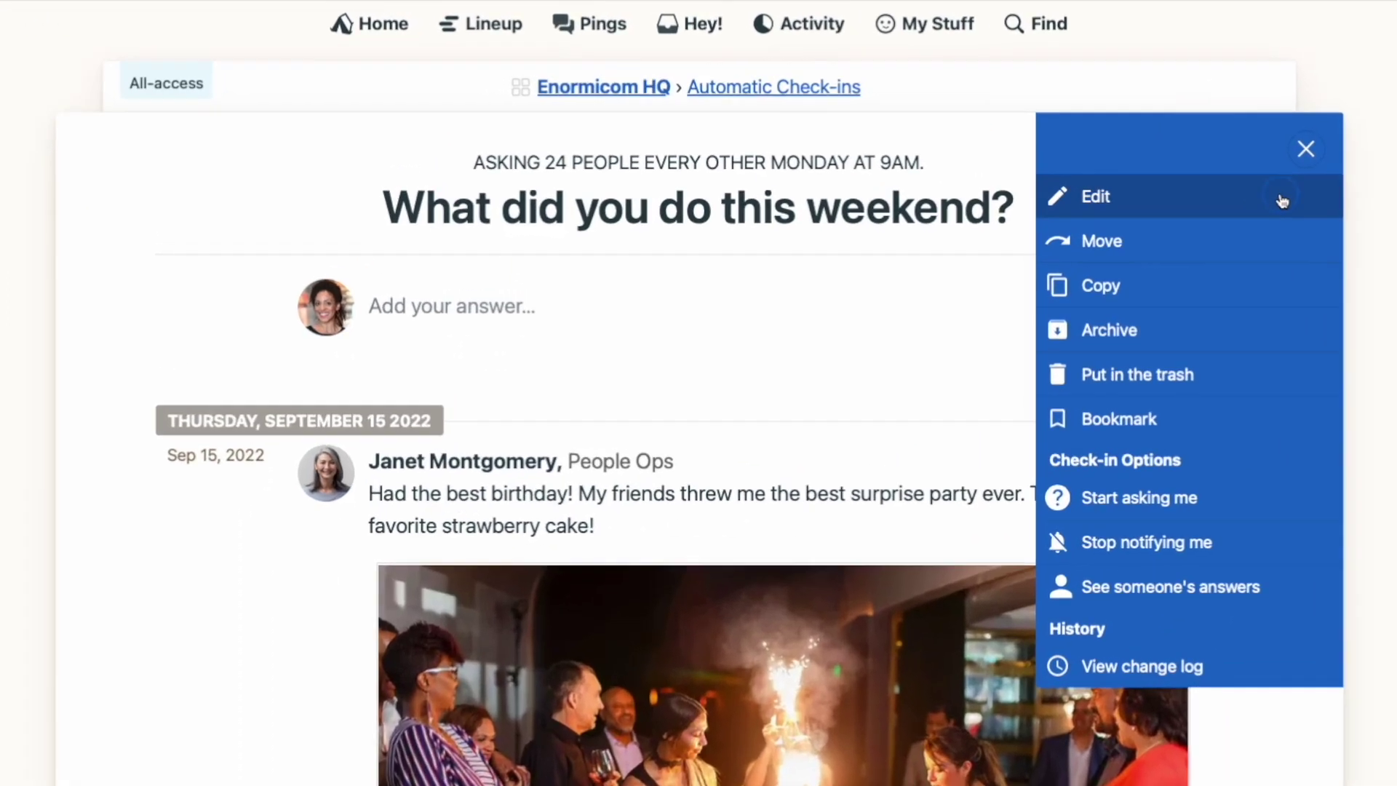
Step: Pause the check-in, then resume asking it
key(Escape)
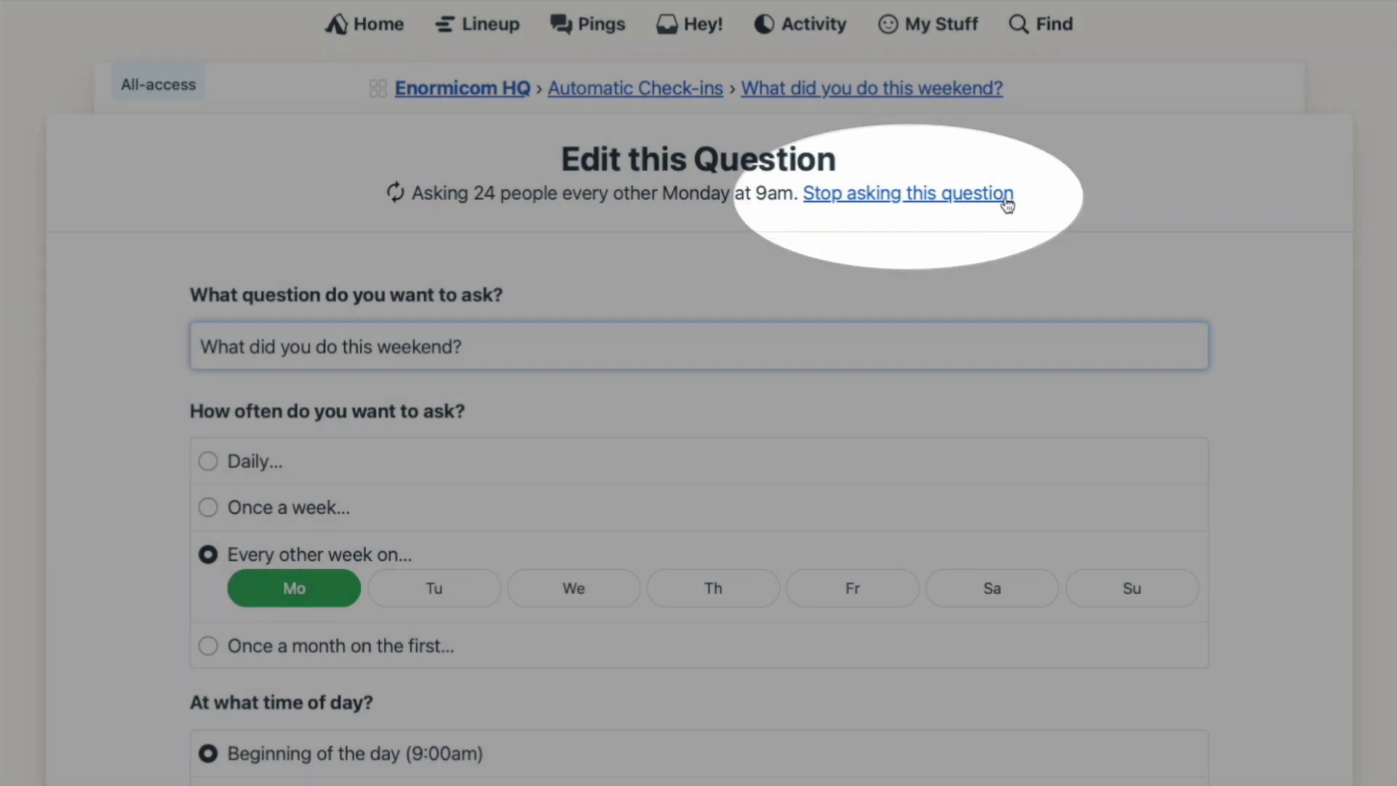
click(1009, 203)
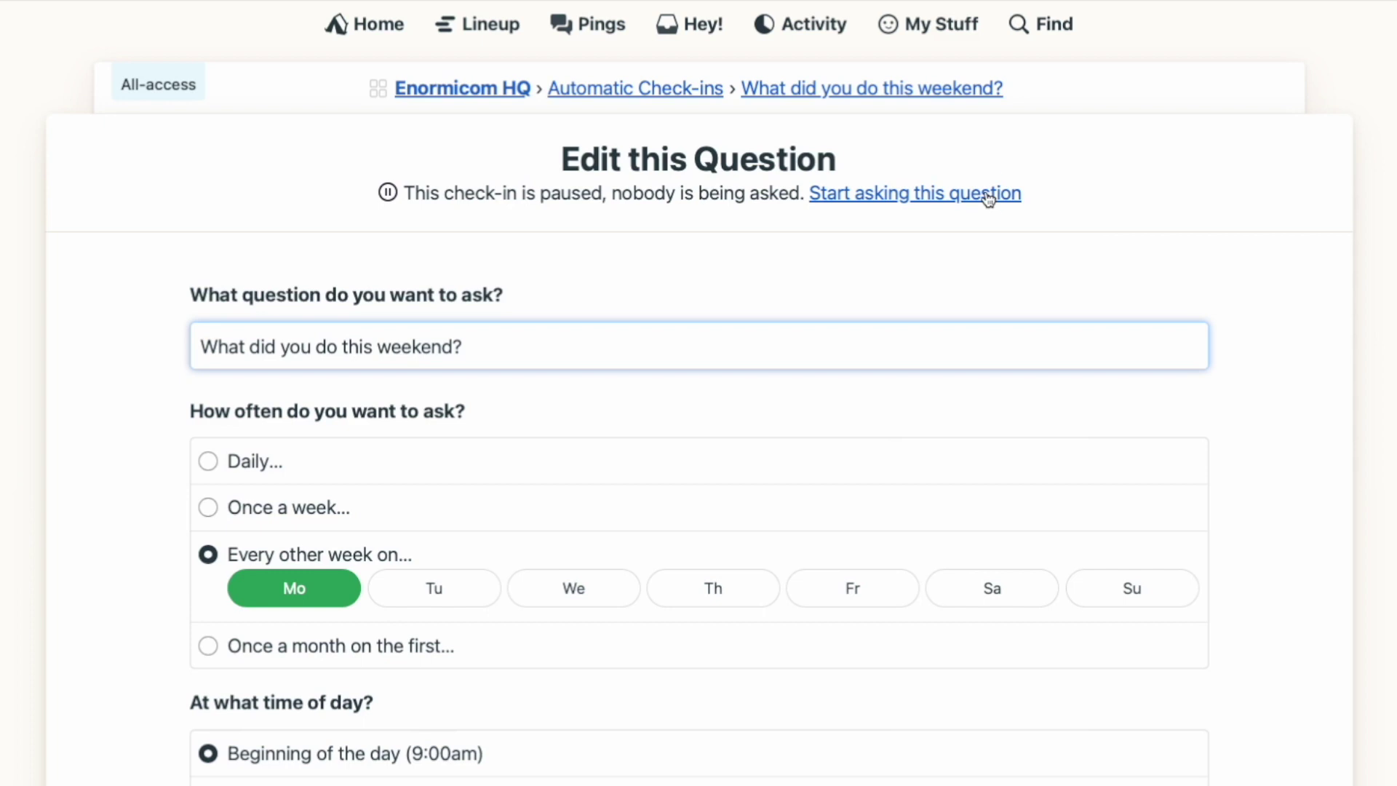
click(988, 199)
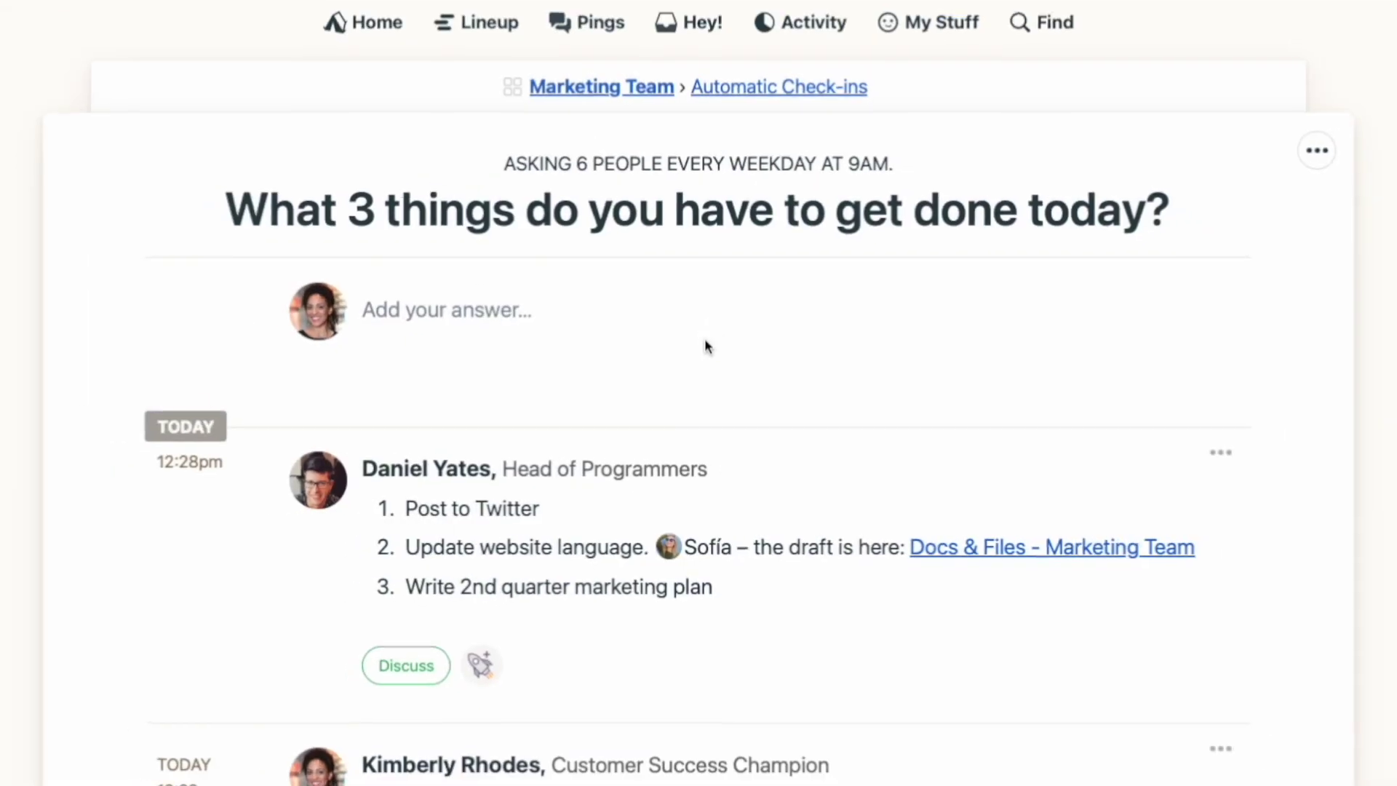
Step: Trash the daily check-in, then stop notifications for new answers to it
click(1316, 153)
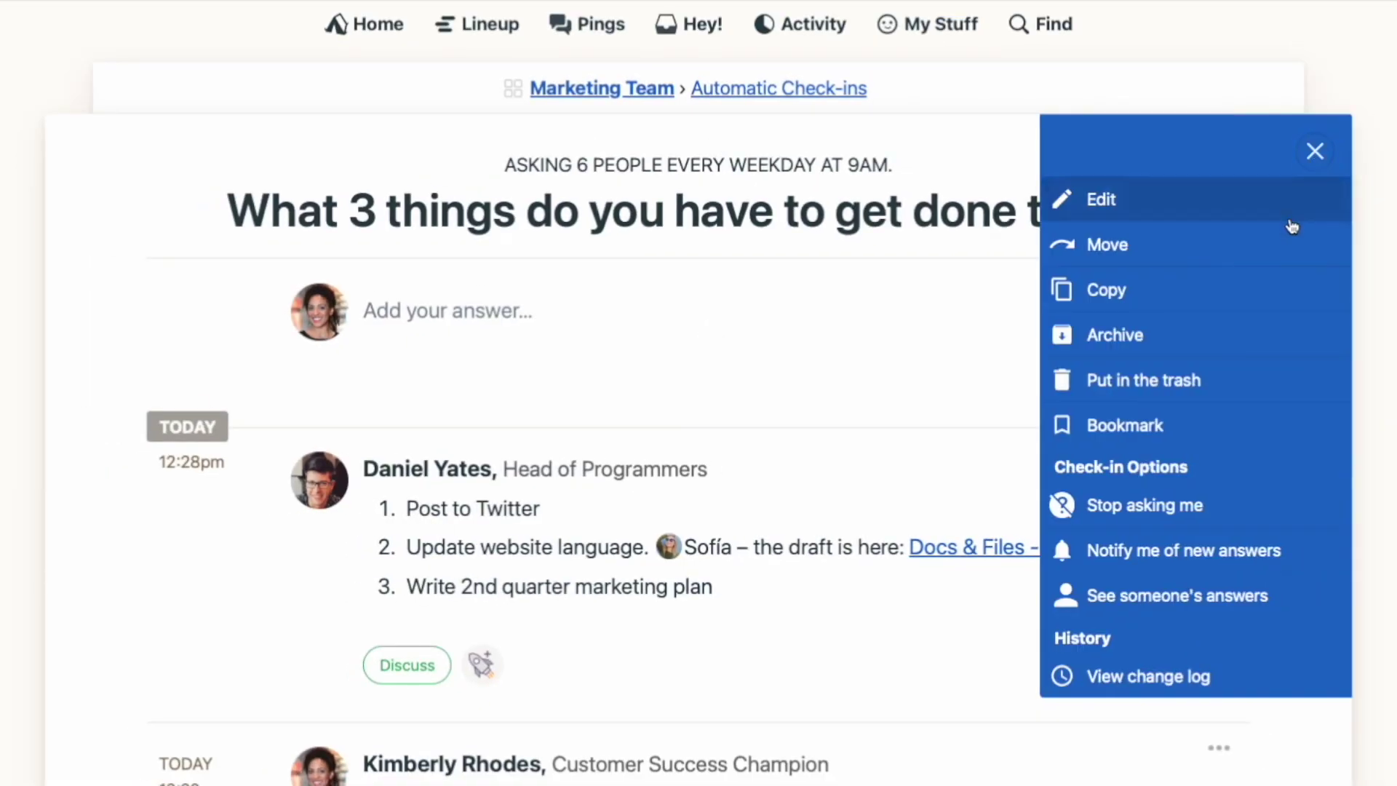
click(1285, 391)
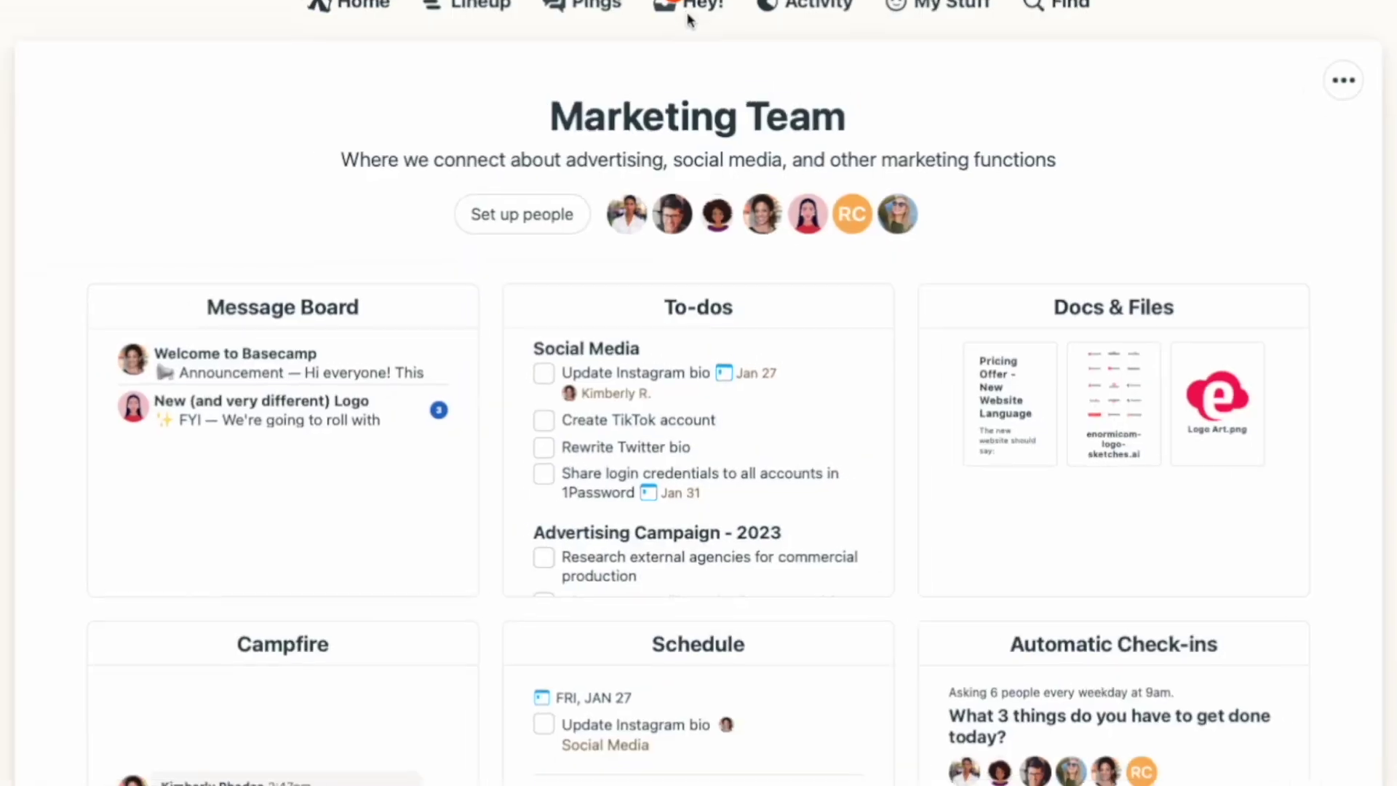
click(690, 37)
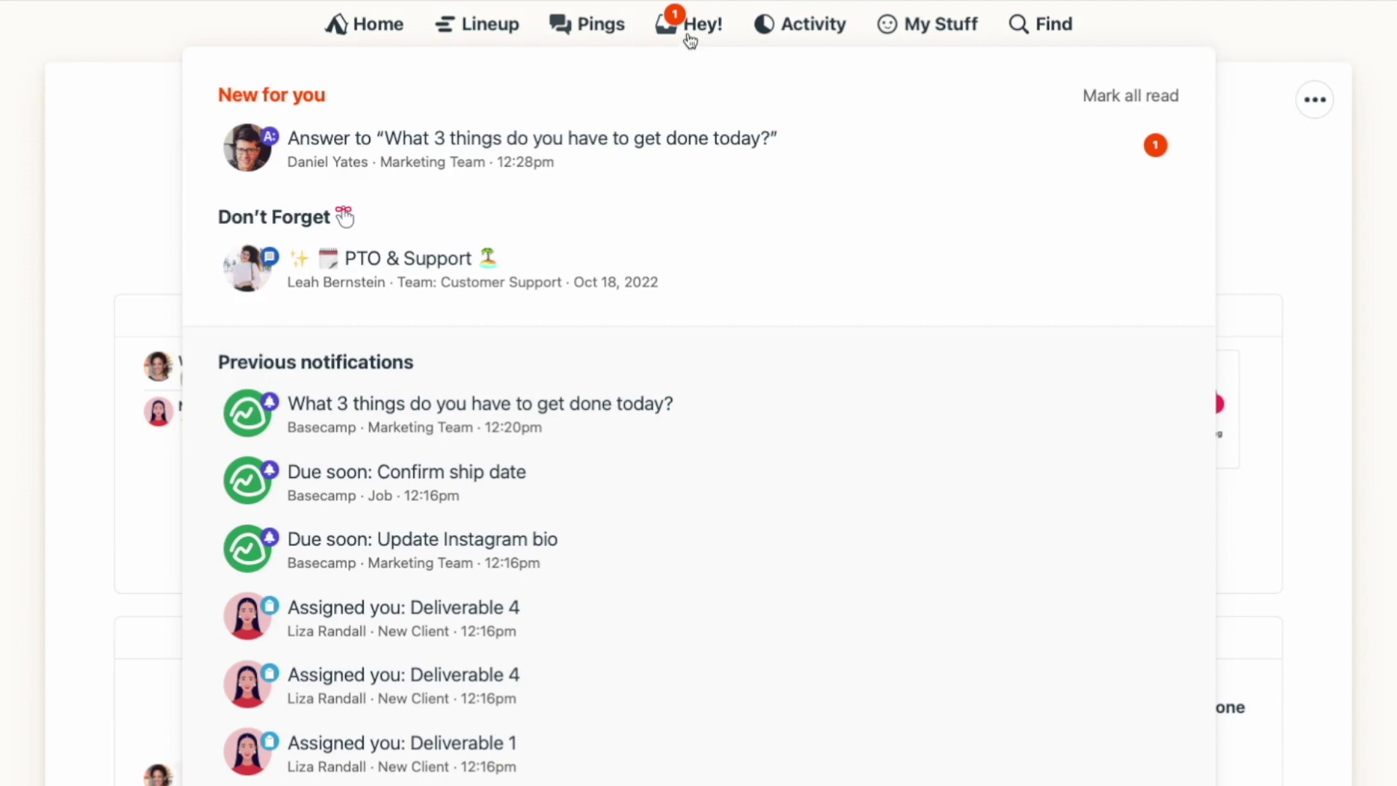
click(686, 146)
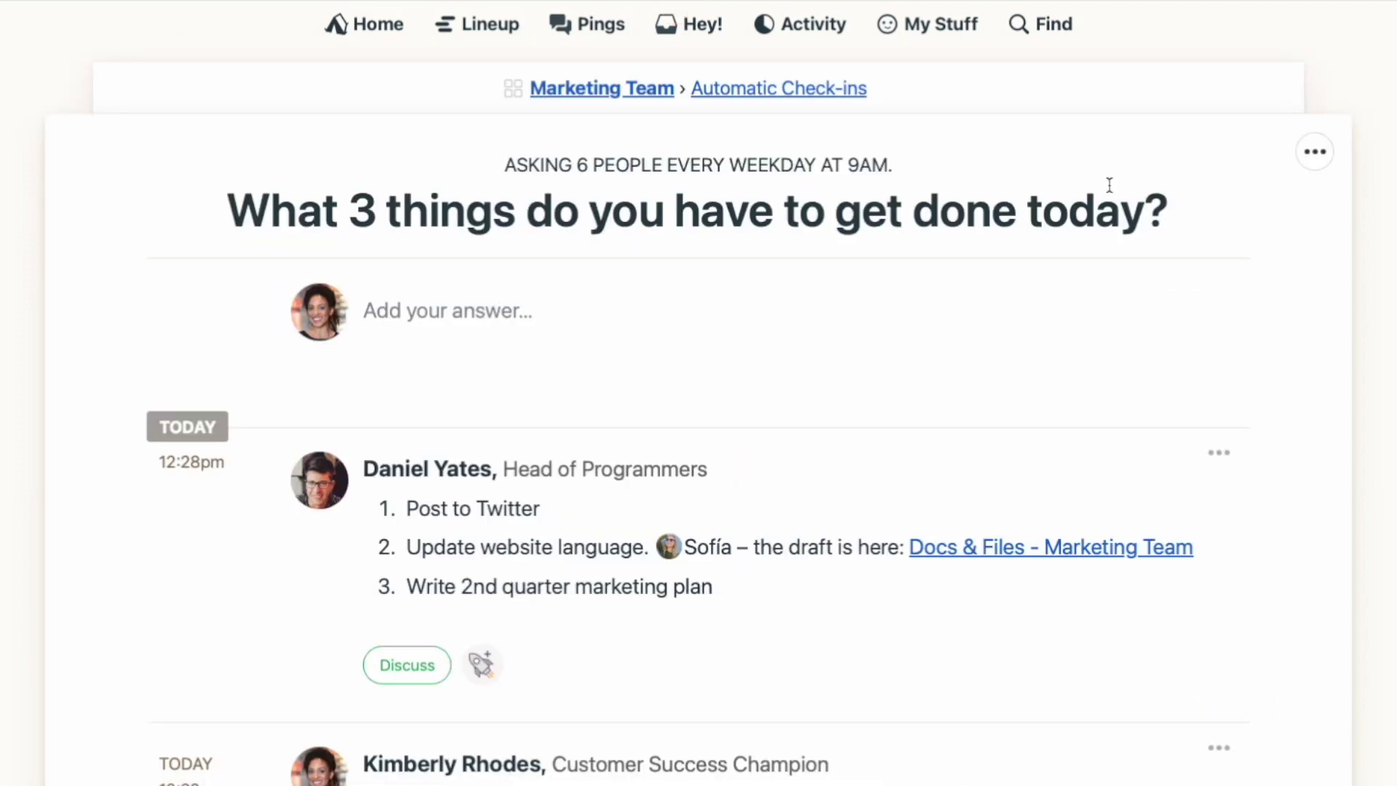
click(1314, 153)
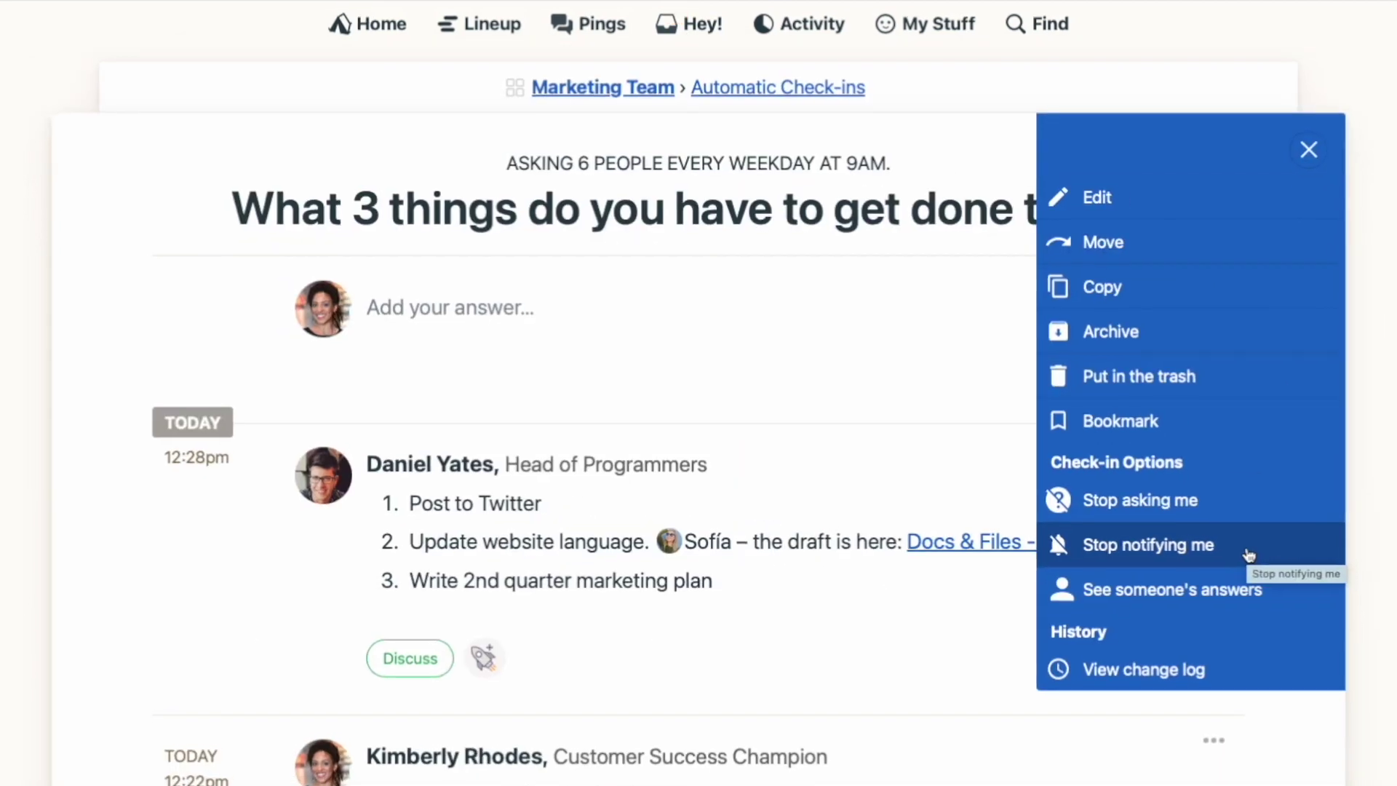
click(1251, 544)
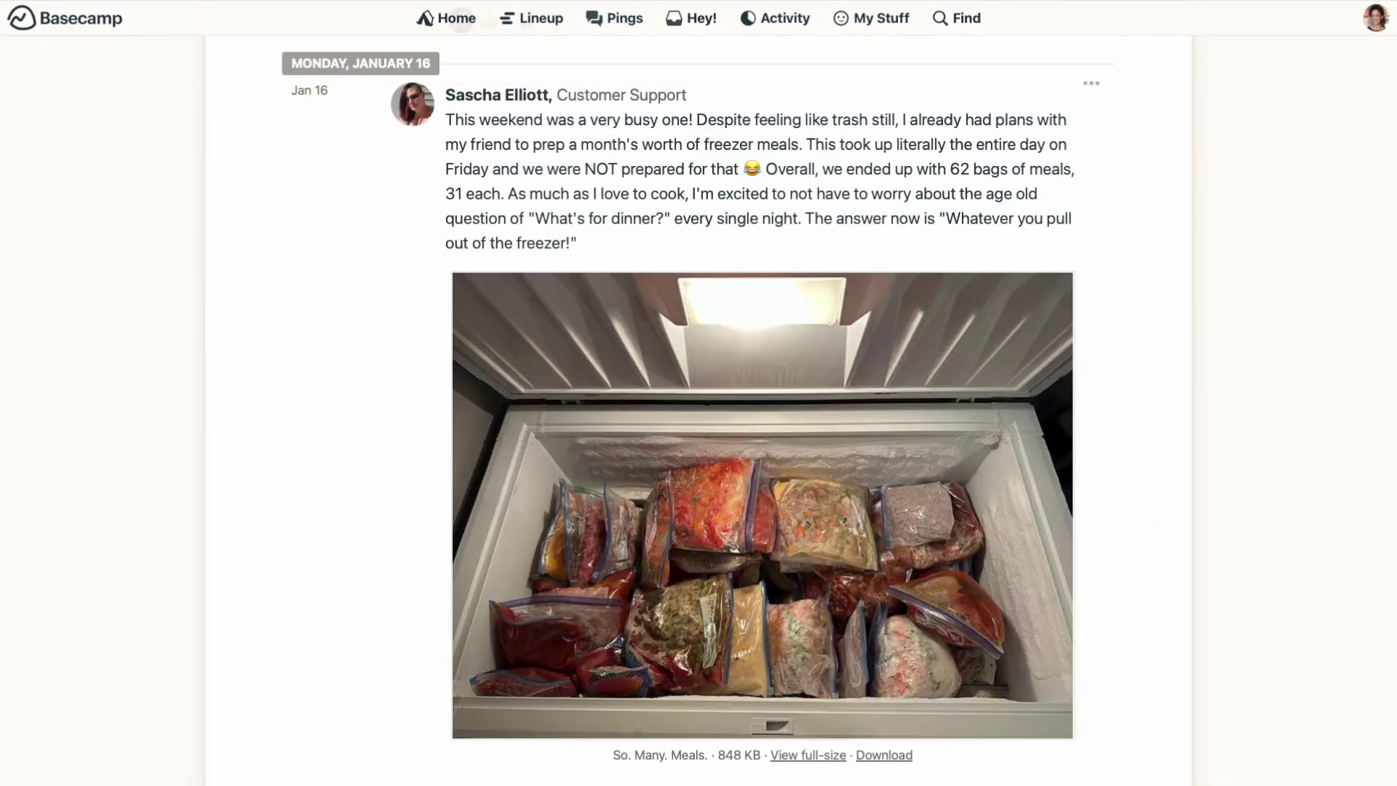
Step: Browse the example check-in pages, then bring up the Basecamp Guides help panel
scroll(761, 176, down, 6)
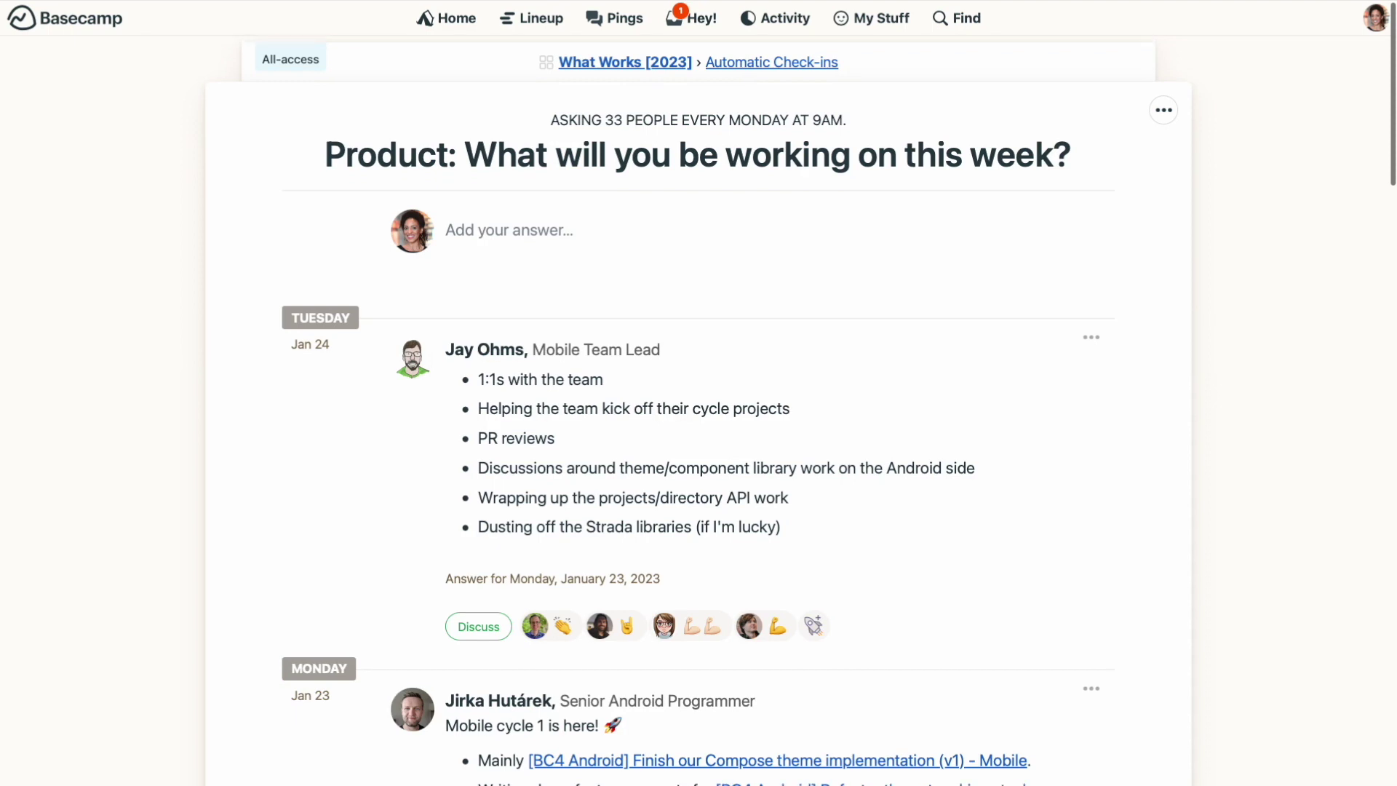
scroll(699, 407, down, 3)
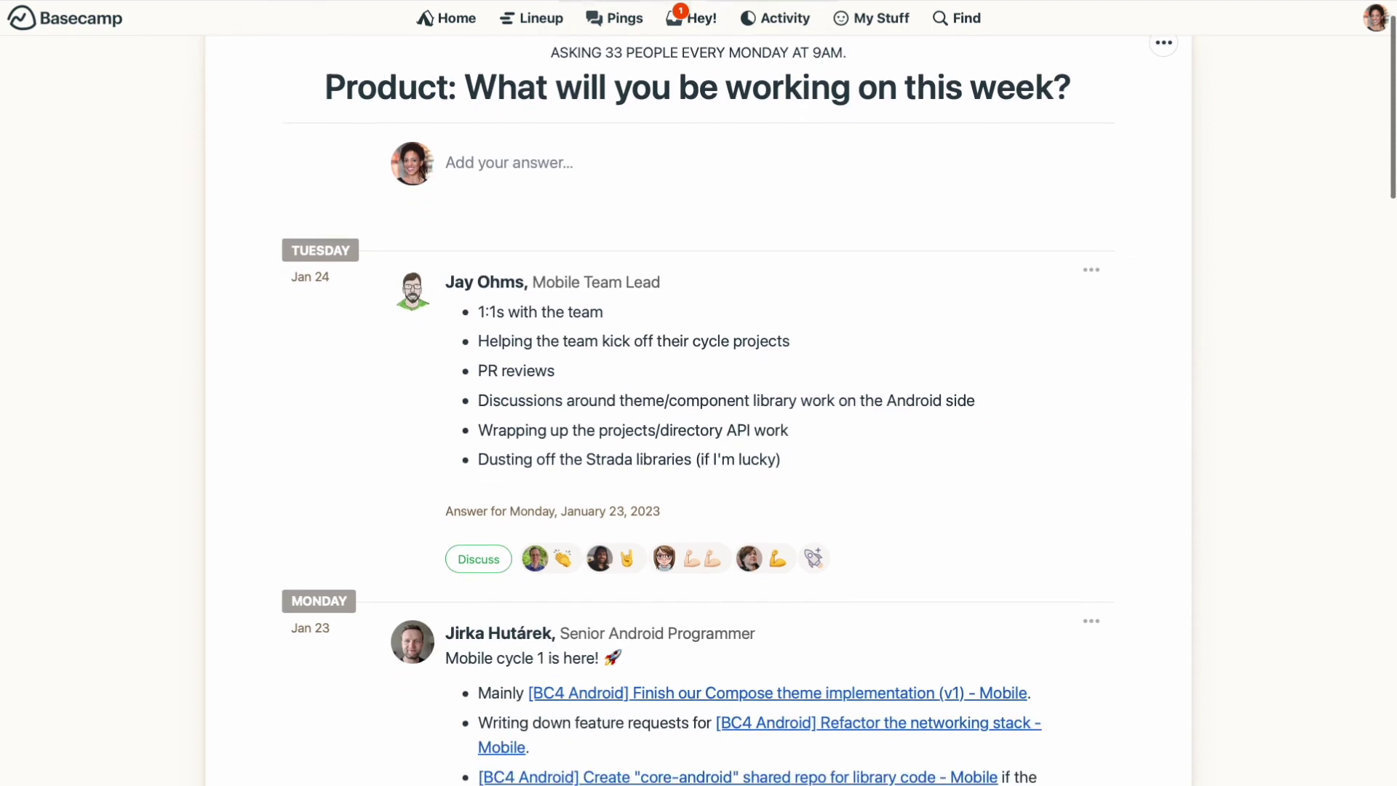
scroll(699, 407, down, 3)
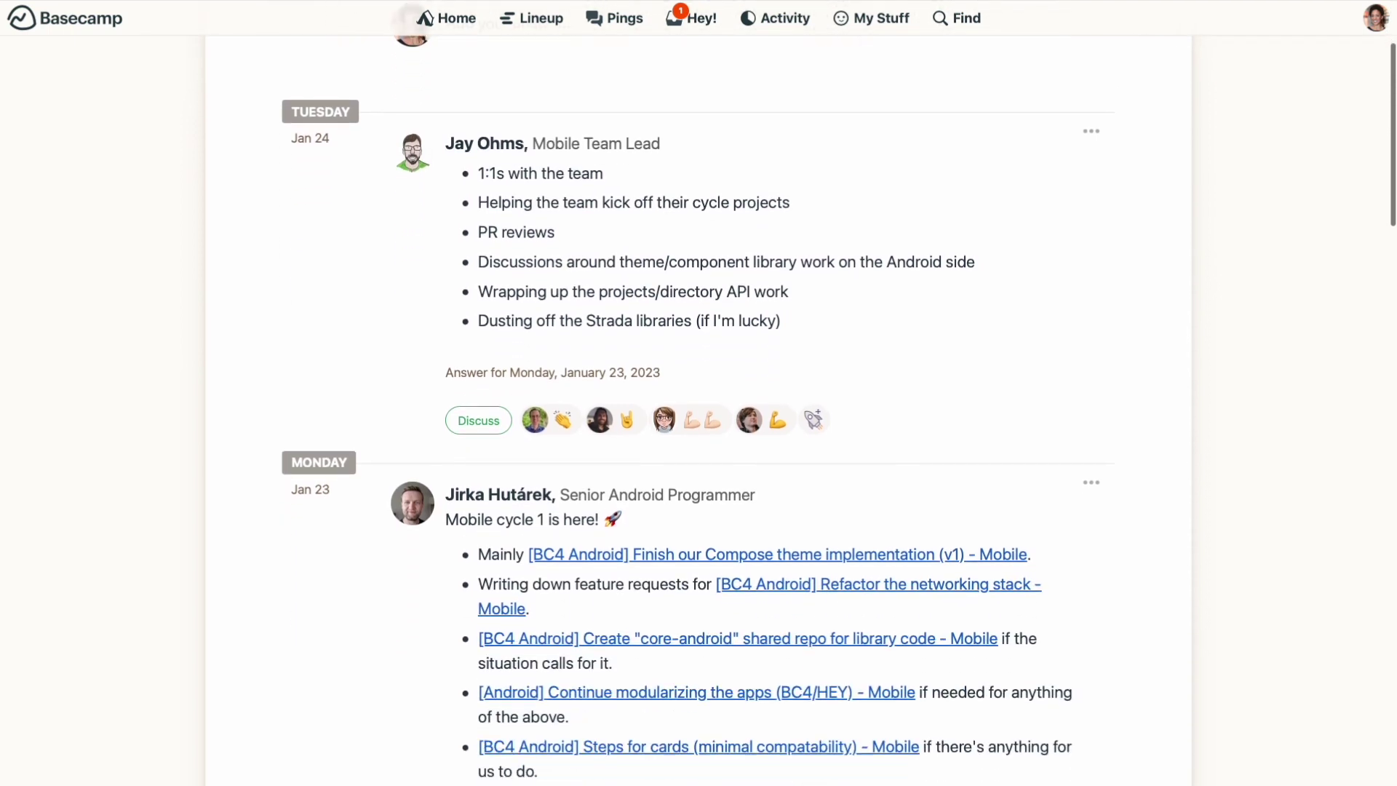
scroll(699, 408, down, 1)
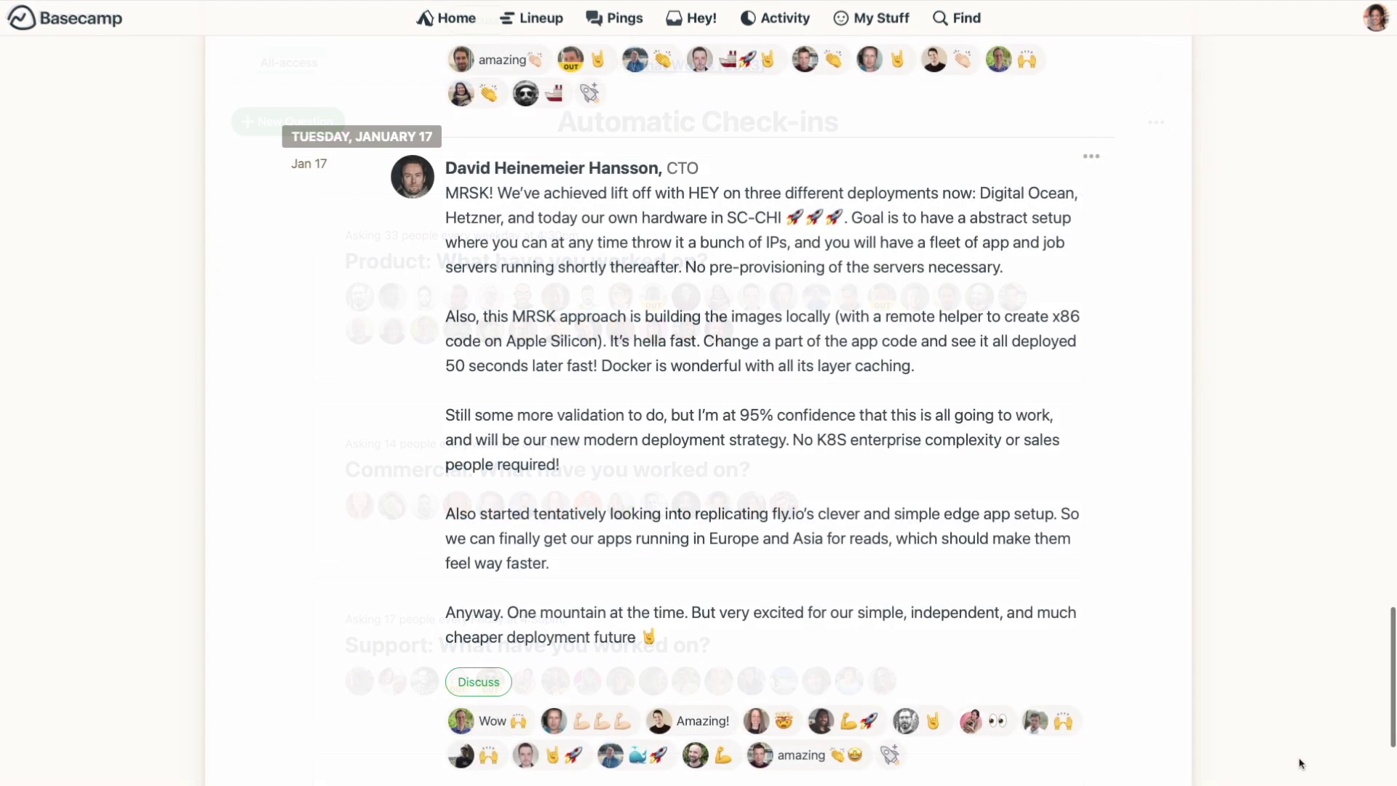
scroll(1301, 764, down, 3)
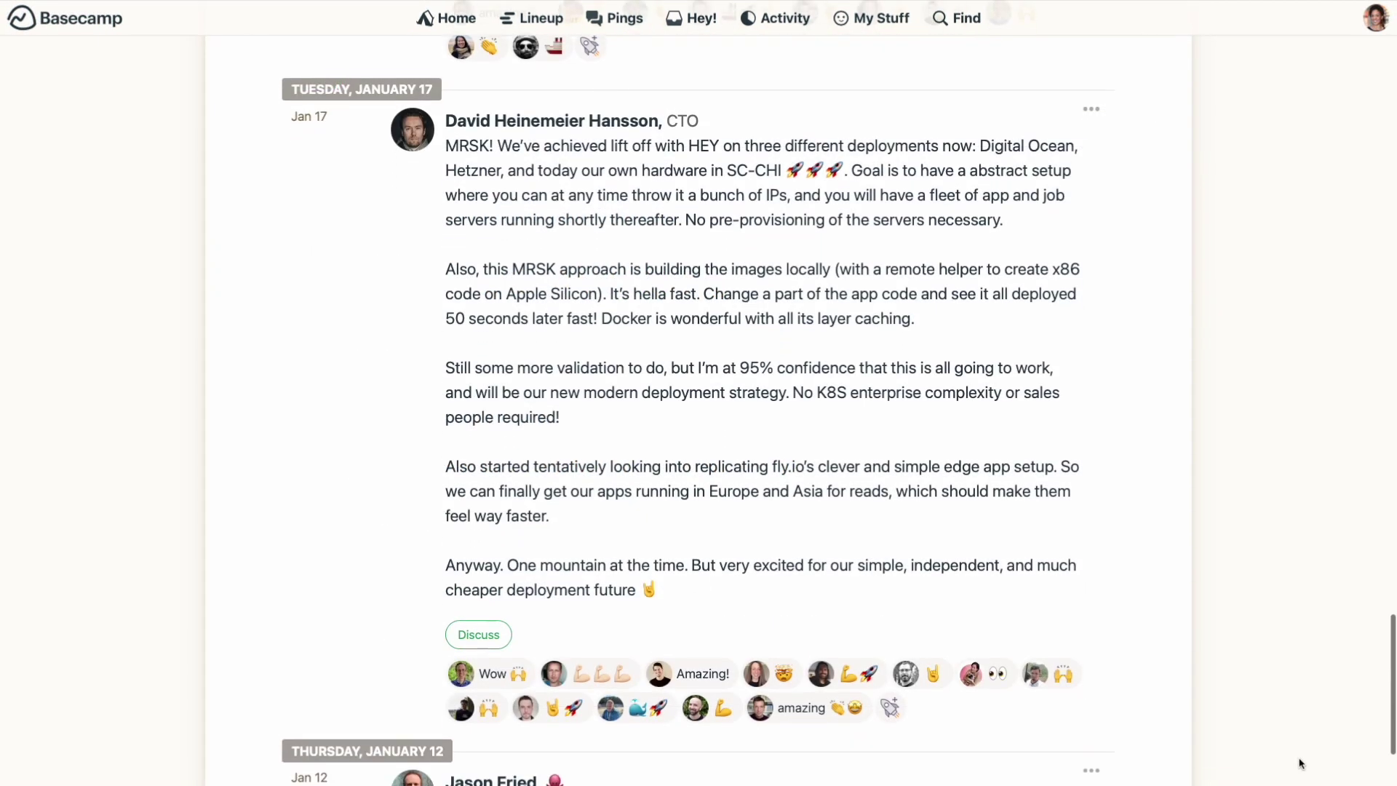
scroll(1301, 763, down, 3)
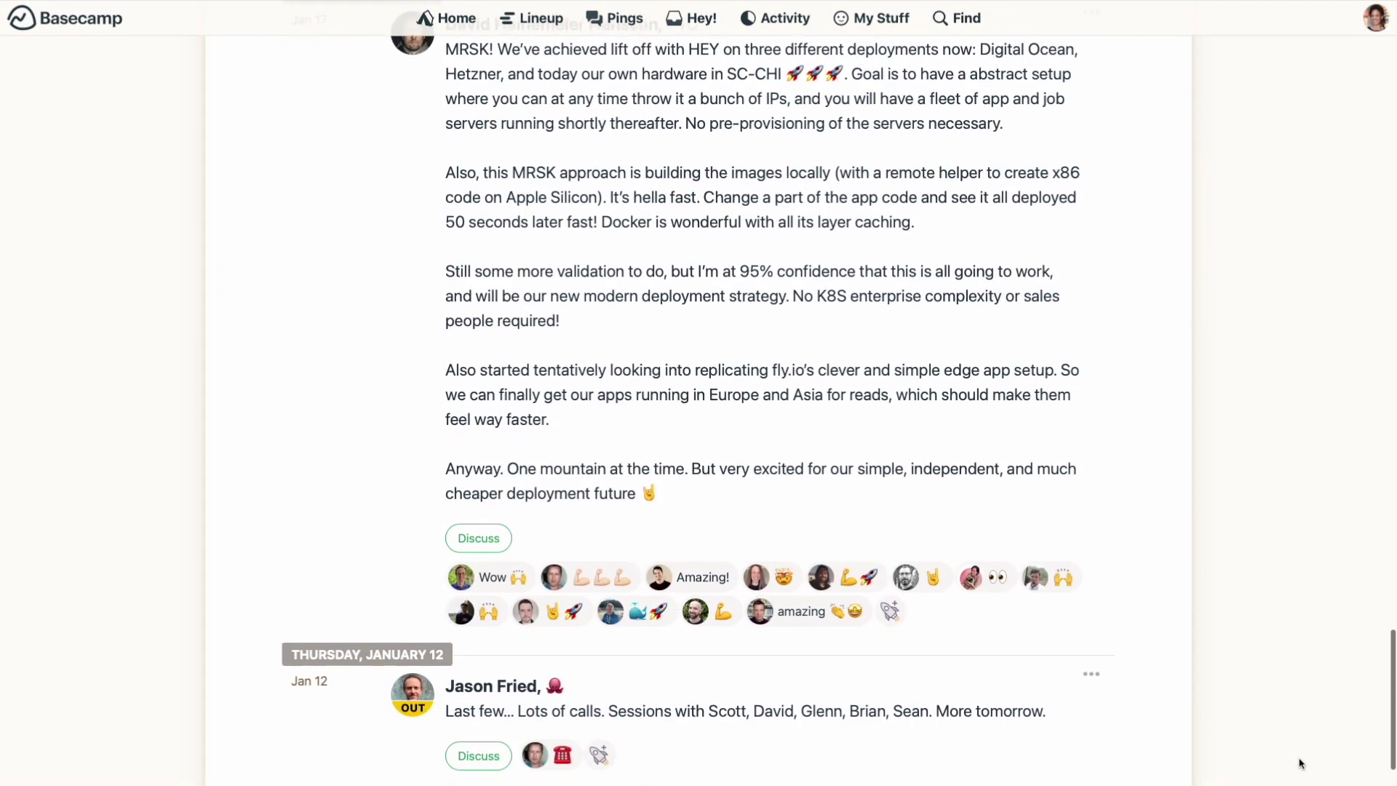
scroll(1301, 763, down, 1)
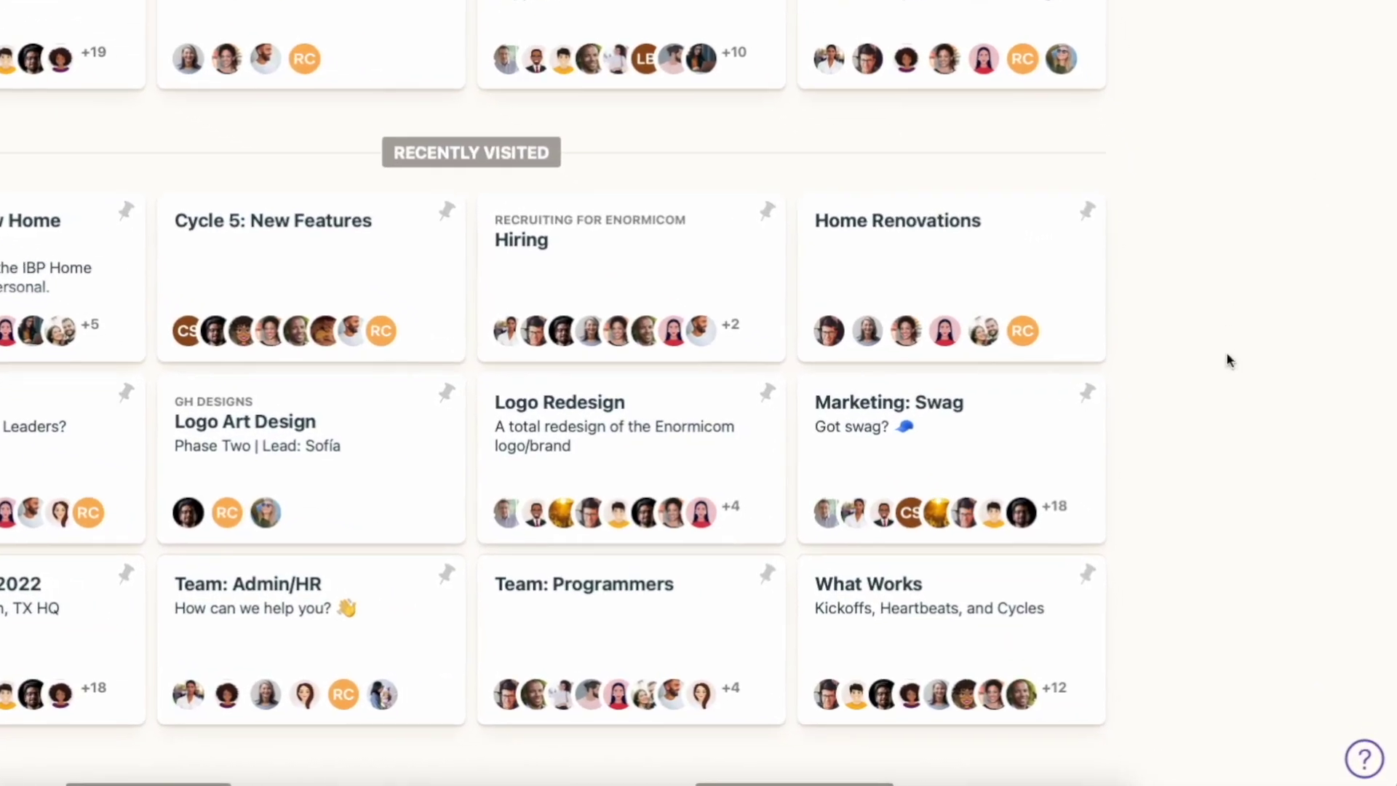
click(1360, 759)
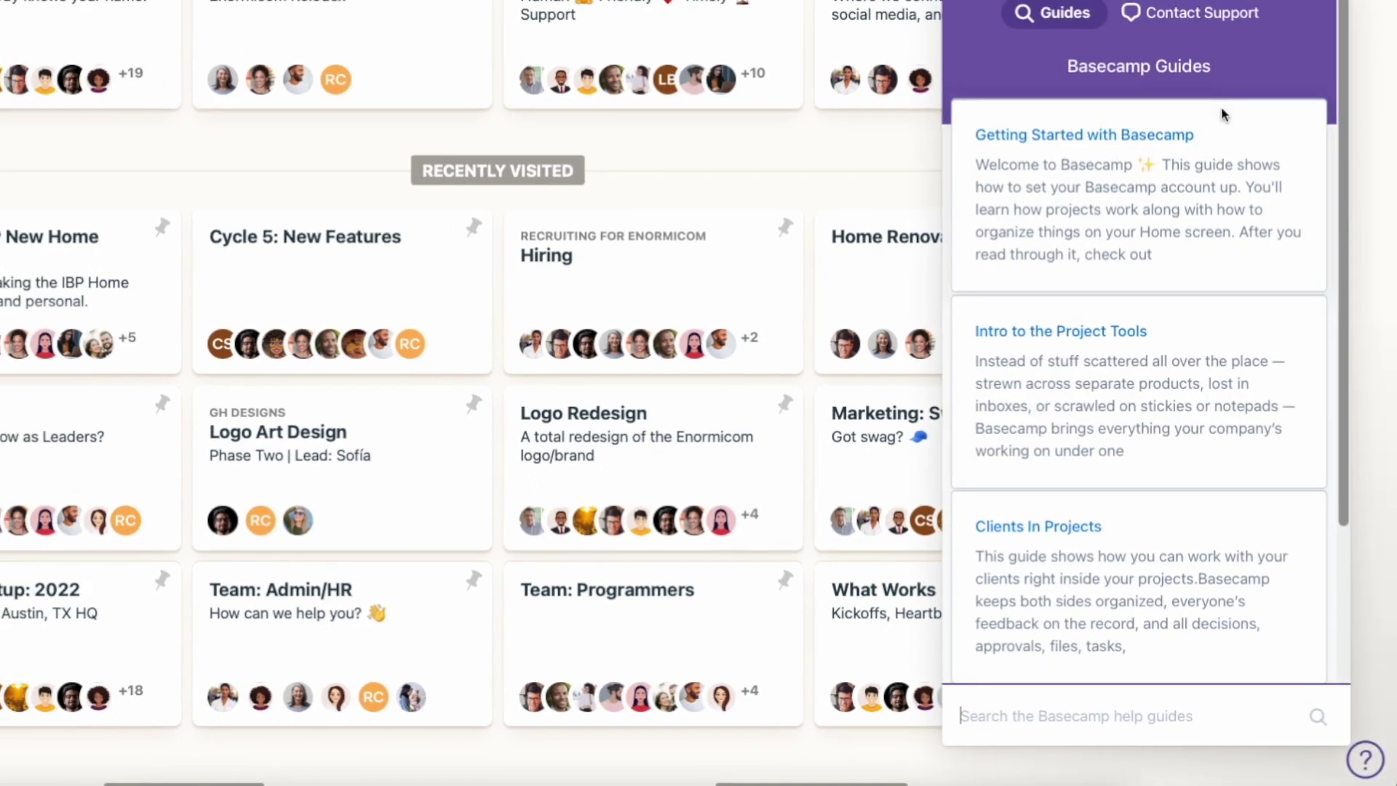